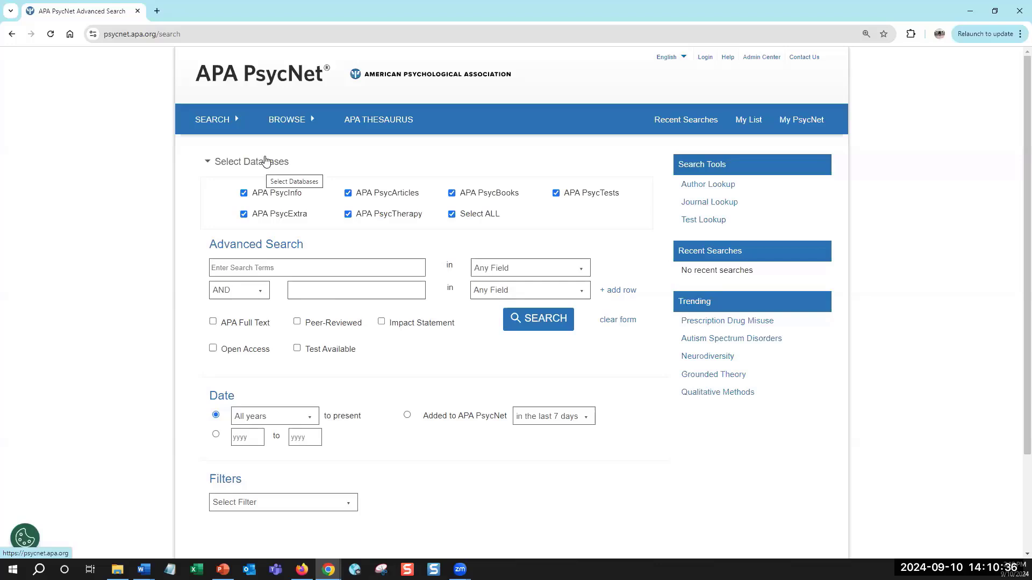
Review the searchable fields offered for the first search row while all databases are selected.
click(581, 273)
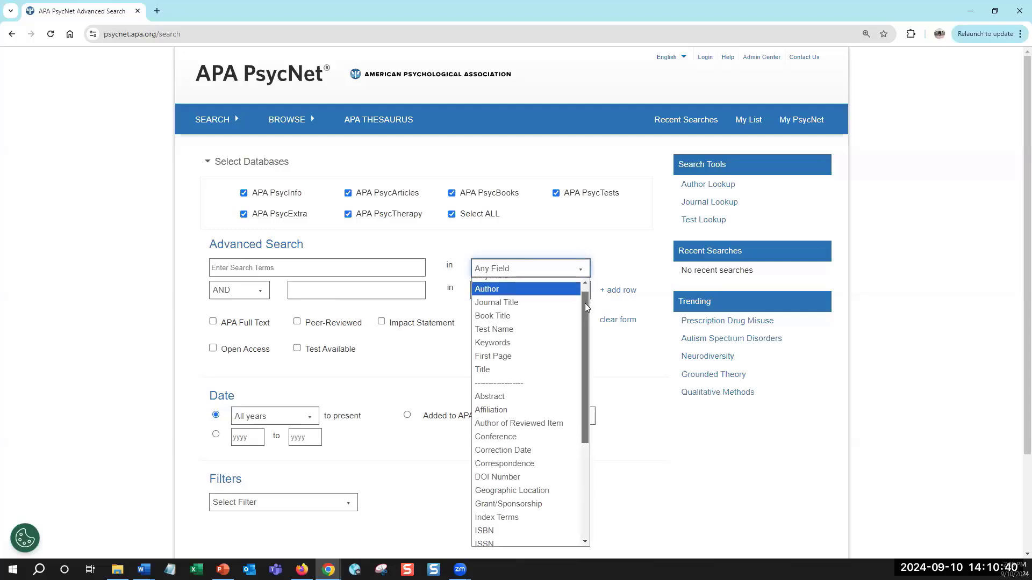
drag(585, 303, 586, 430)
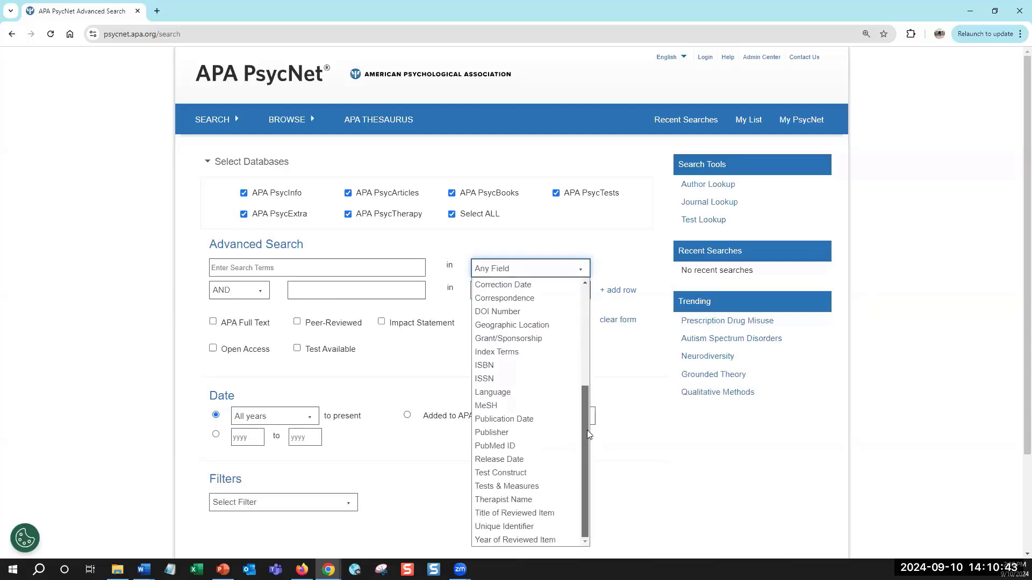
click(640, 438)
Restrict the search to the APA PsycTests database only and view the searchable fields it offers.
click(452, 215)
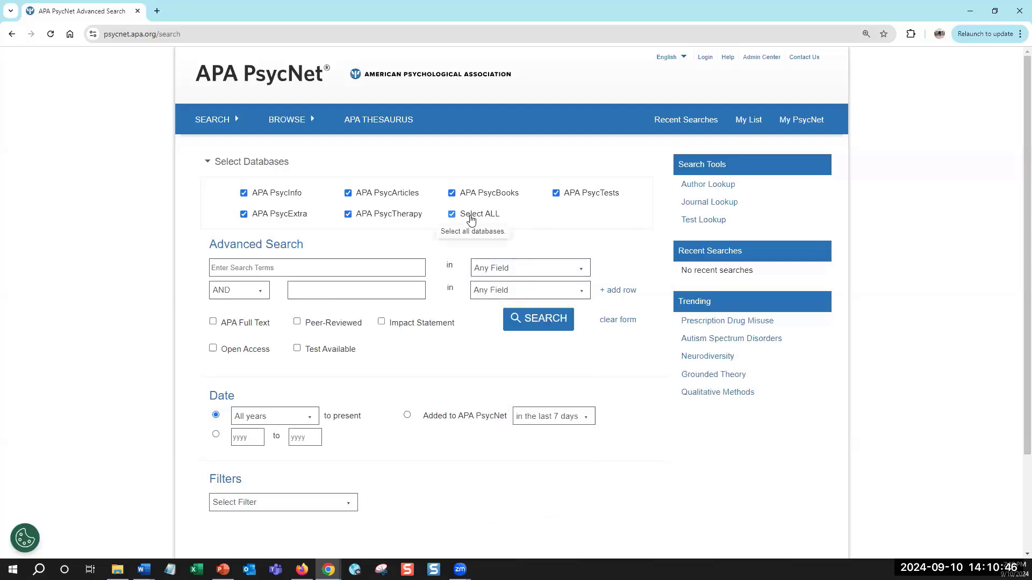
click(584, 194)
scroll(640, 252, down, 1)
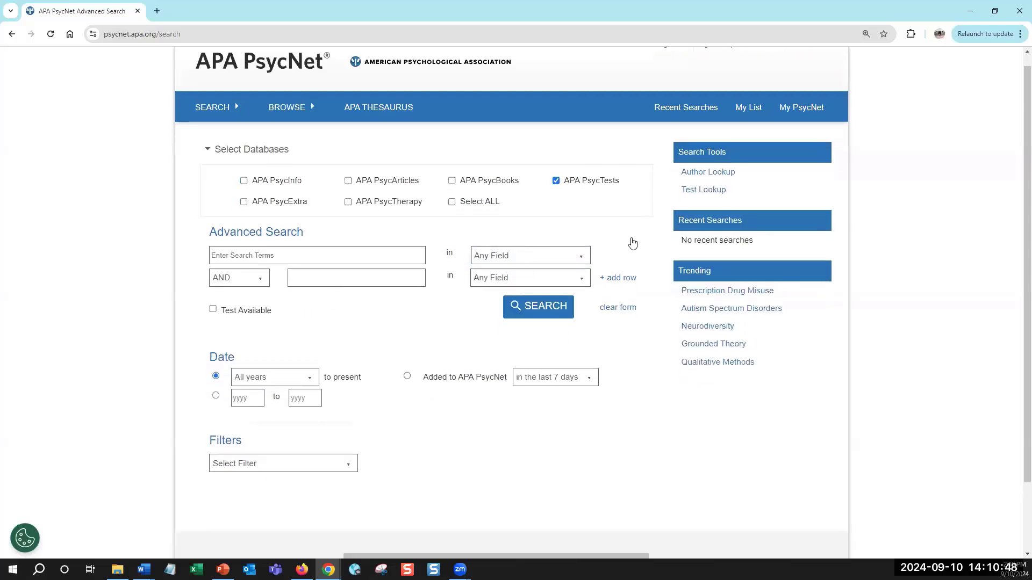
click(580, 217)
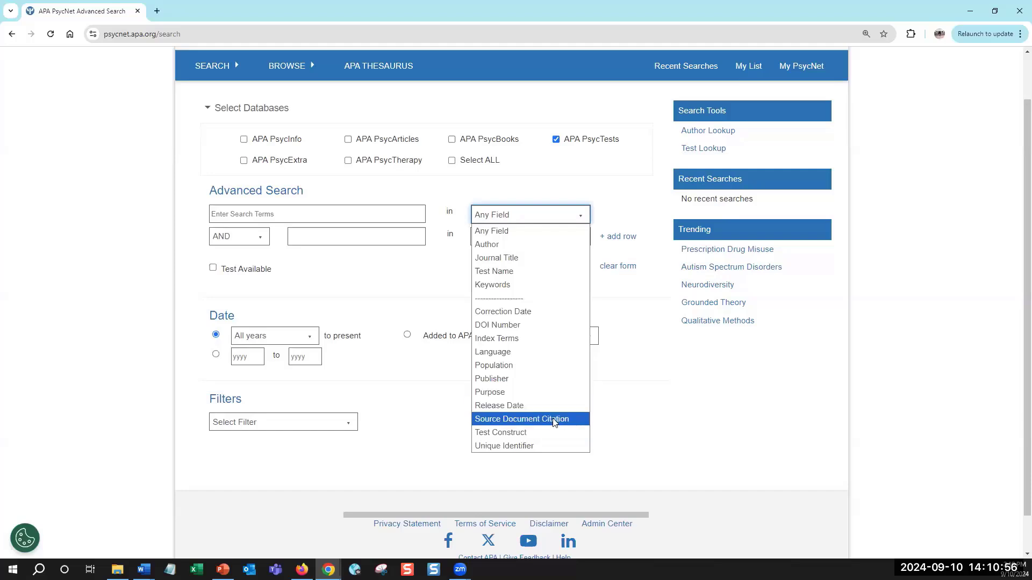
click(633, 361)
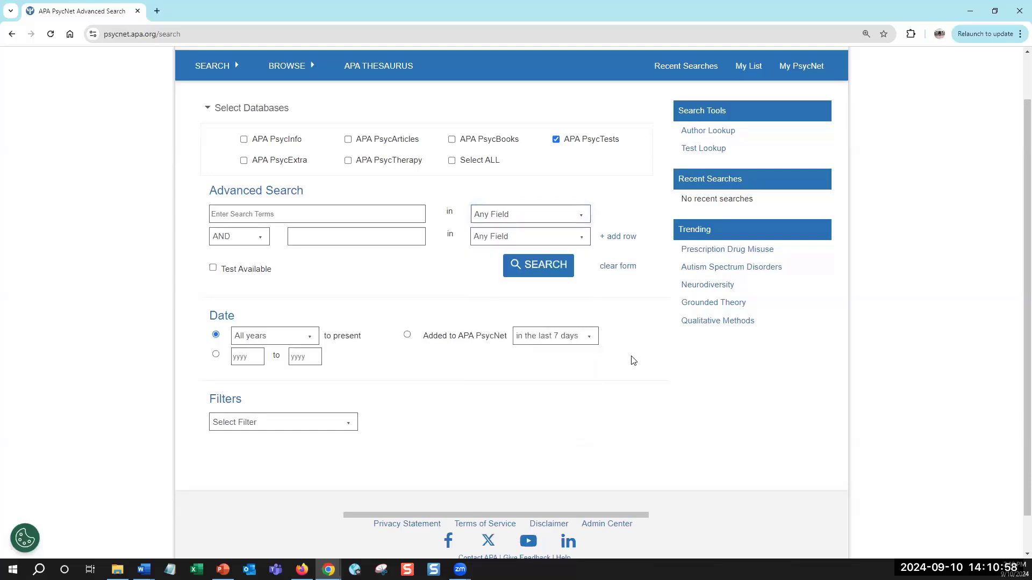
Add a Permissions filter with the value May use for Research/Teaching.
scroll(423, 342, down, 1)
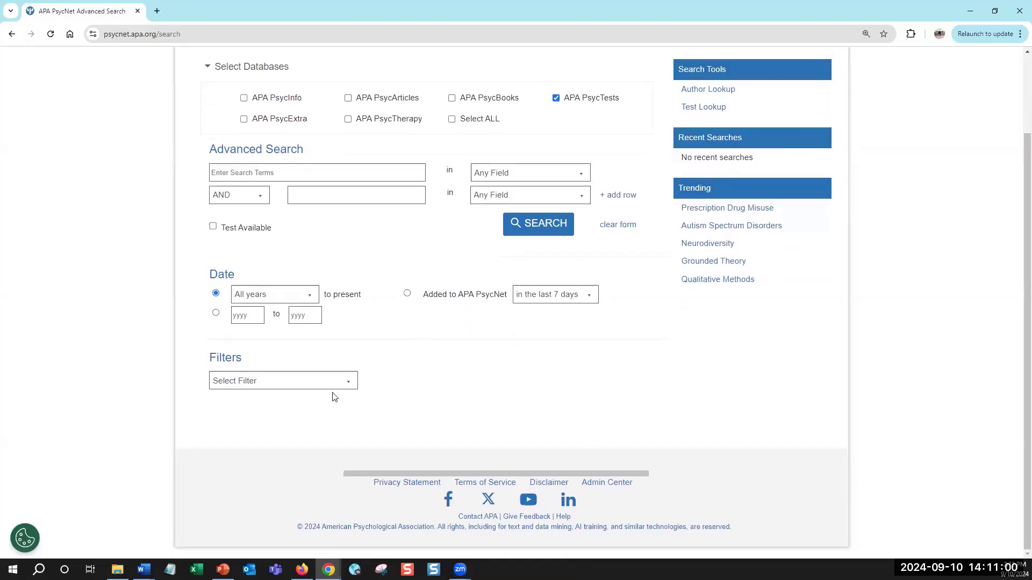
click(346, 382)
click(361, 336)
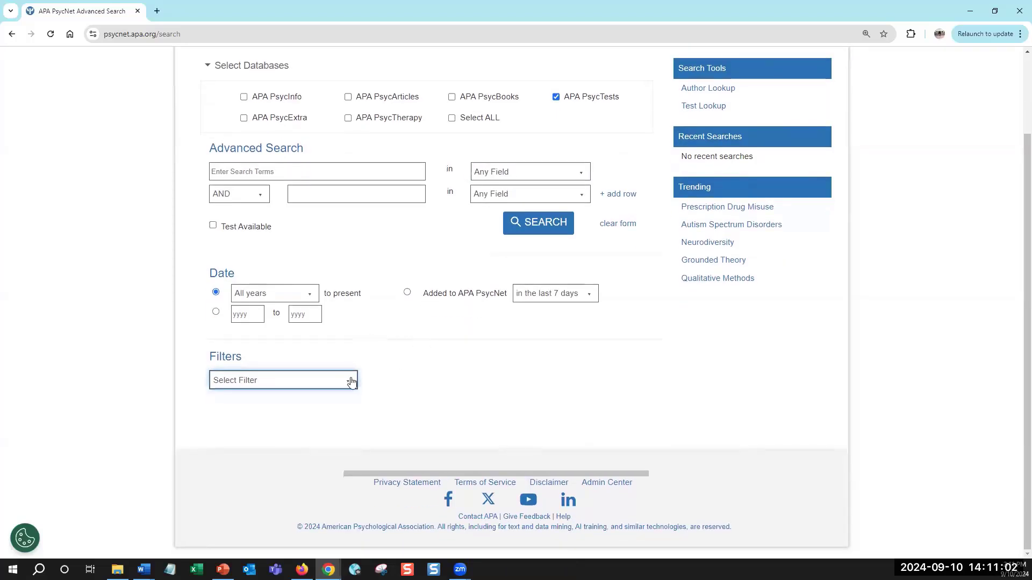
click(350, 379)
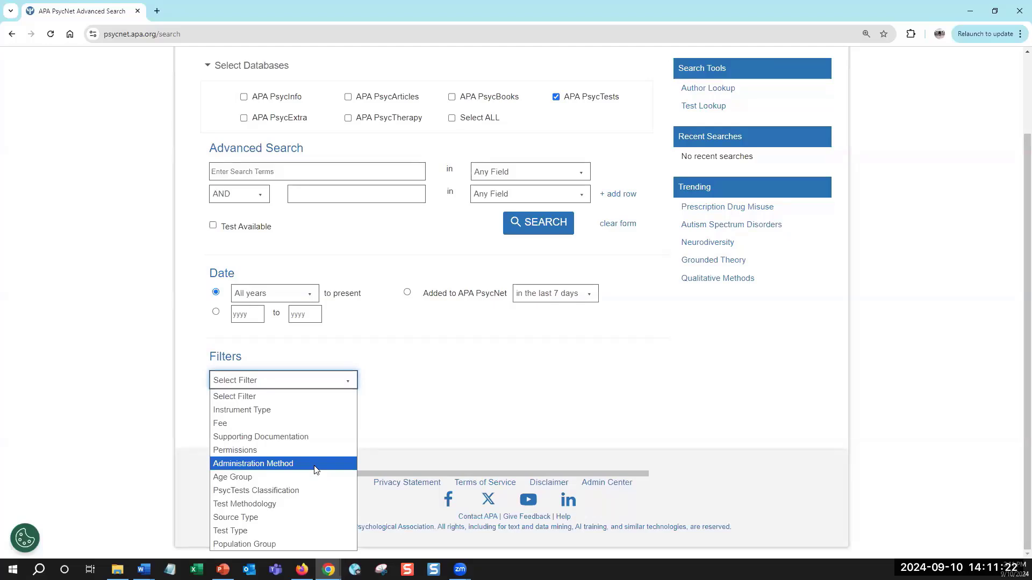
click(290, 450)
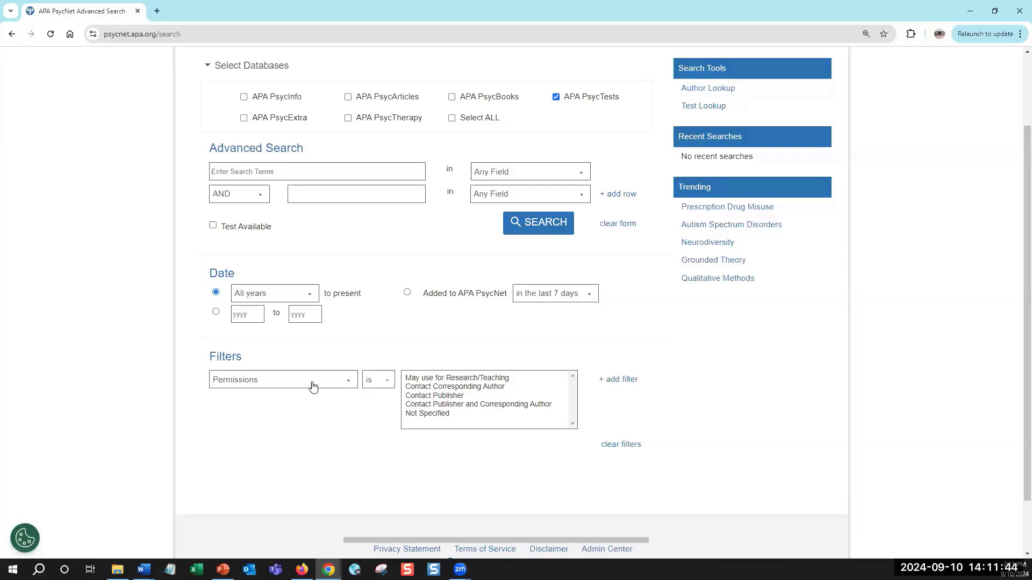
click(454, 379)
click(352, 473)
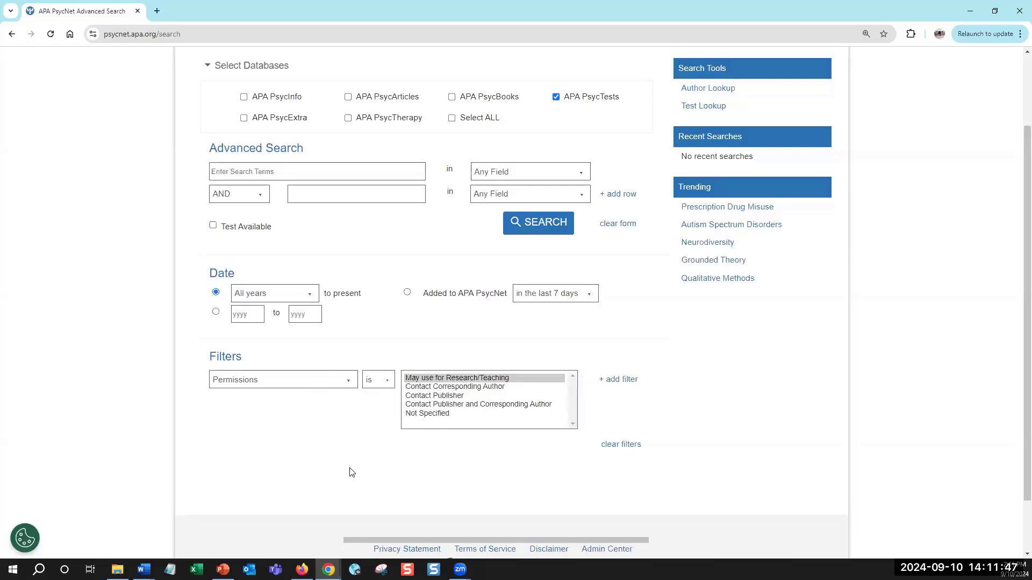
click(482, 379)
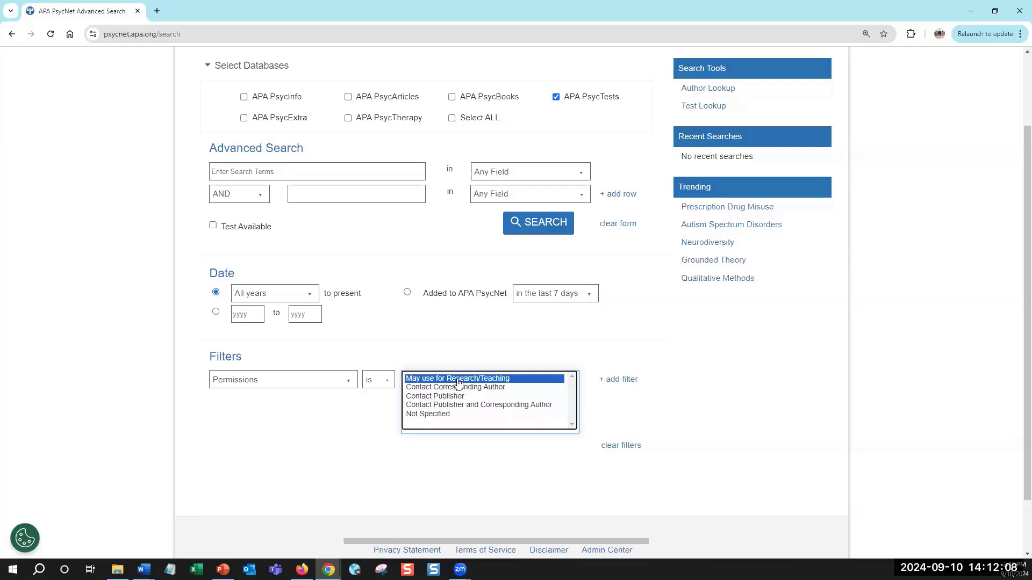
click(318, 454)
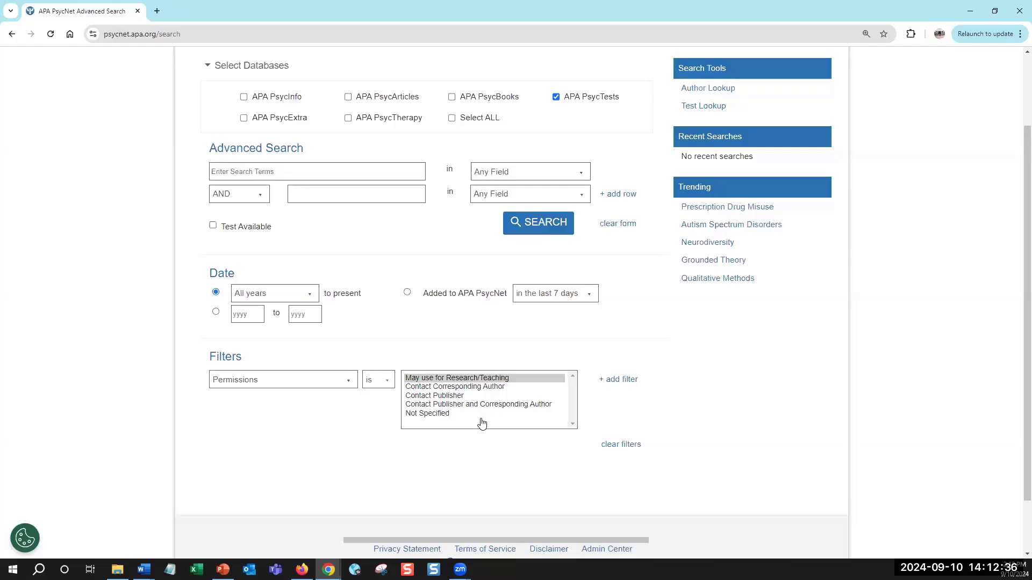
Limit the search to records that have the test available.
click(247, 230)
scroll(290, 247, up, 1)
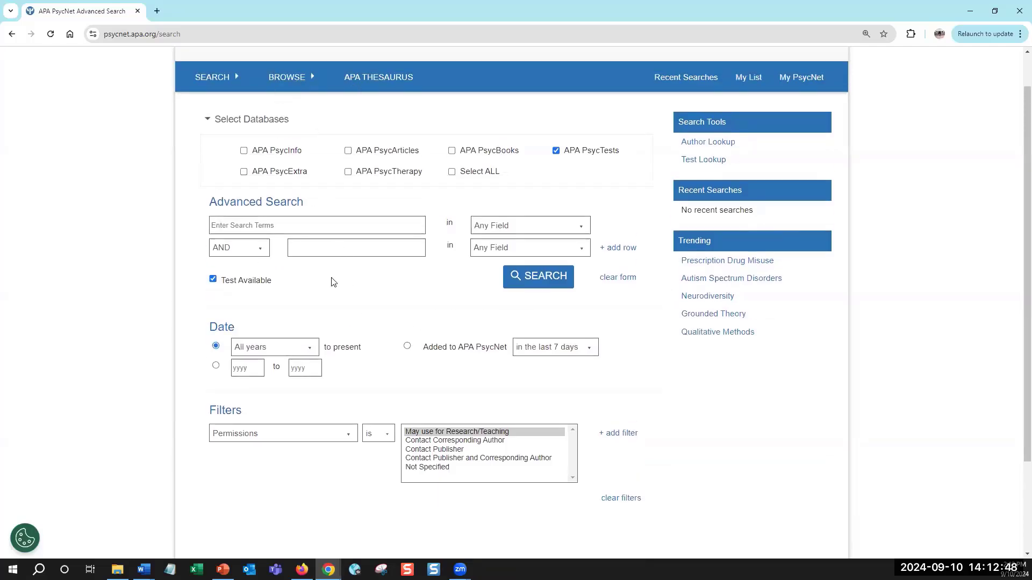
scroll(329, 281, down, 1)
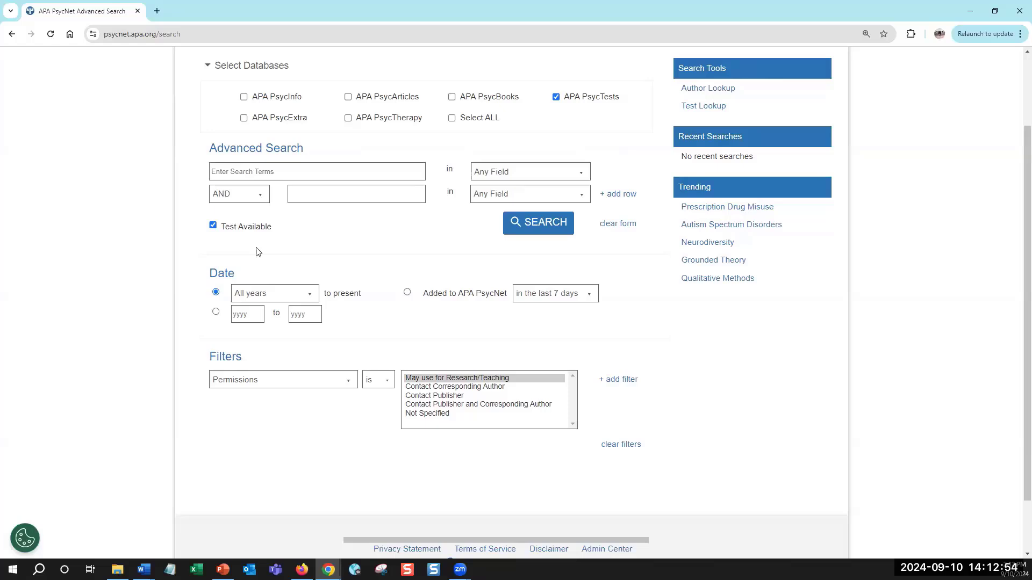
scroll(246, 231, up, 1)
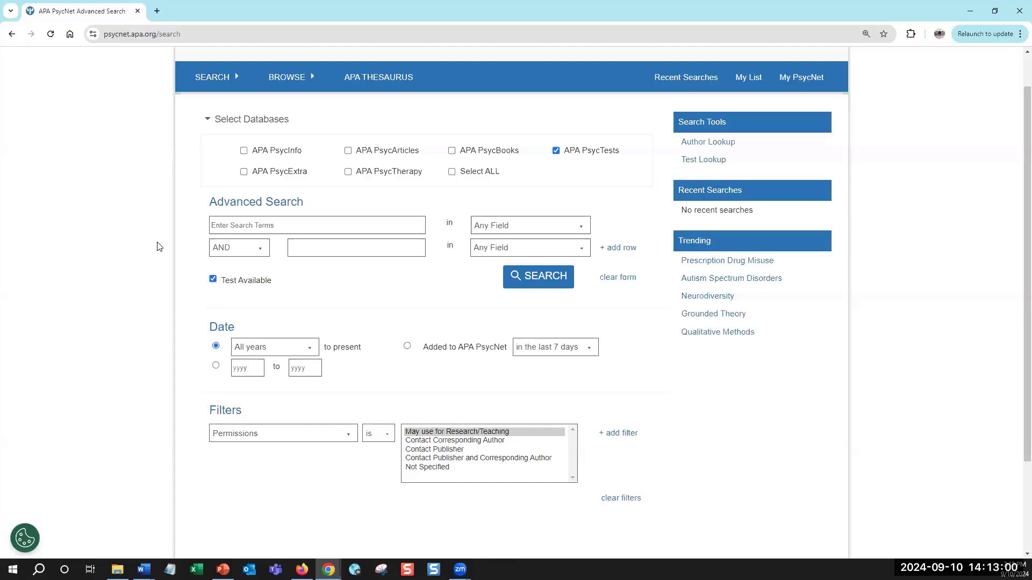
mouse_move(417, 154)
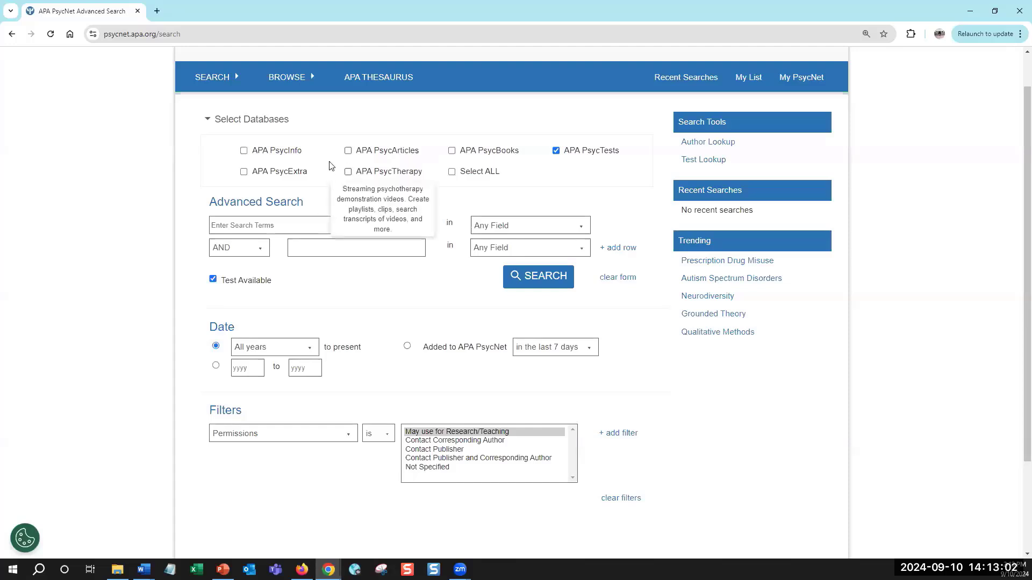
mouse_move(288, 154)
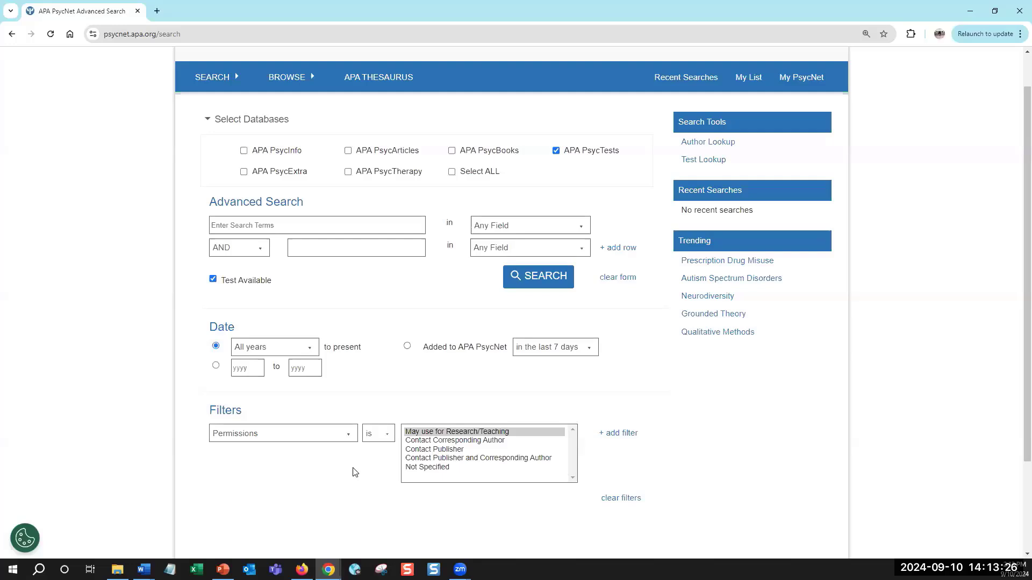
Add a second filter row and set its filter type to Test Methodology.
scroll(379, 288, down, 1)
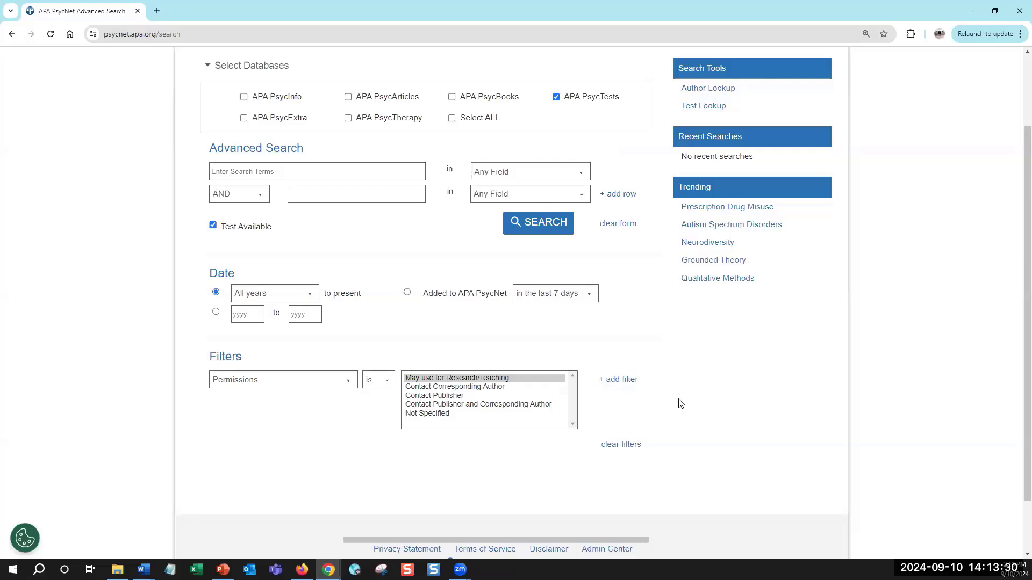
click(627, 380)
scroll(429, 254, down, 1)
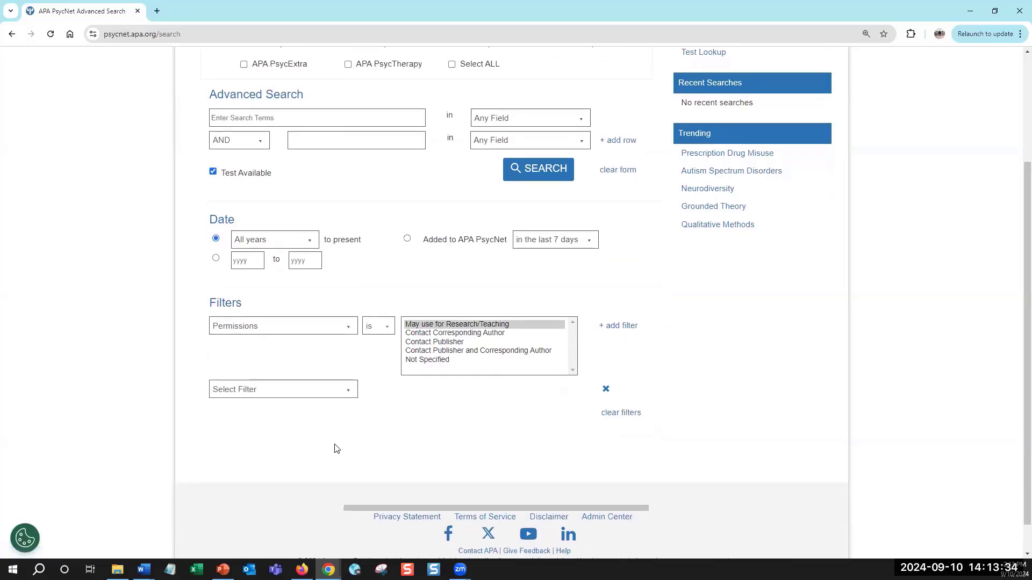
click(346, 394)
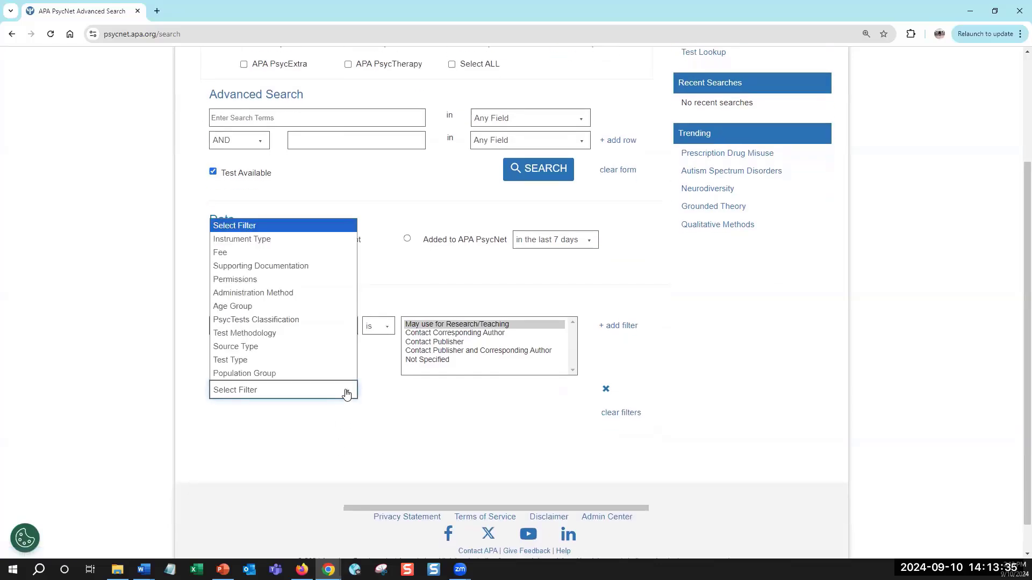
click(270, 334)
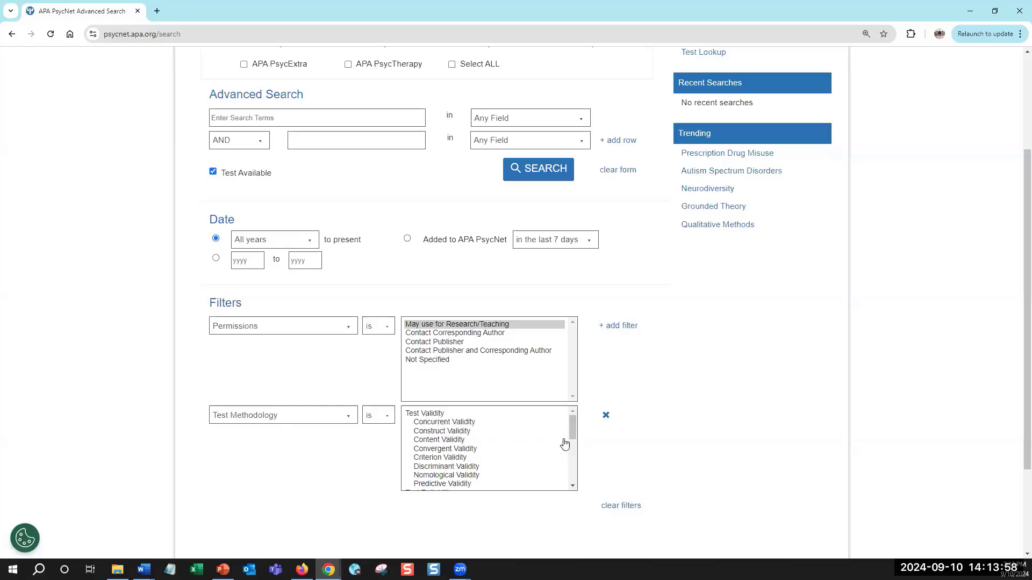
Choose both Principal Component Analysis and Internal Consistency as the Test Methodology filter values.
drag(574, 421, 568, 474)
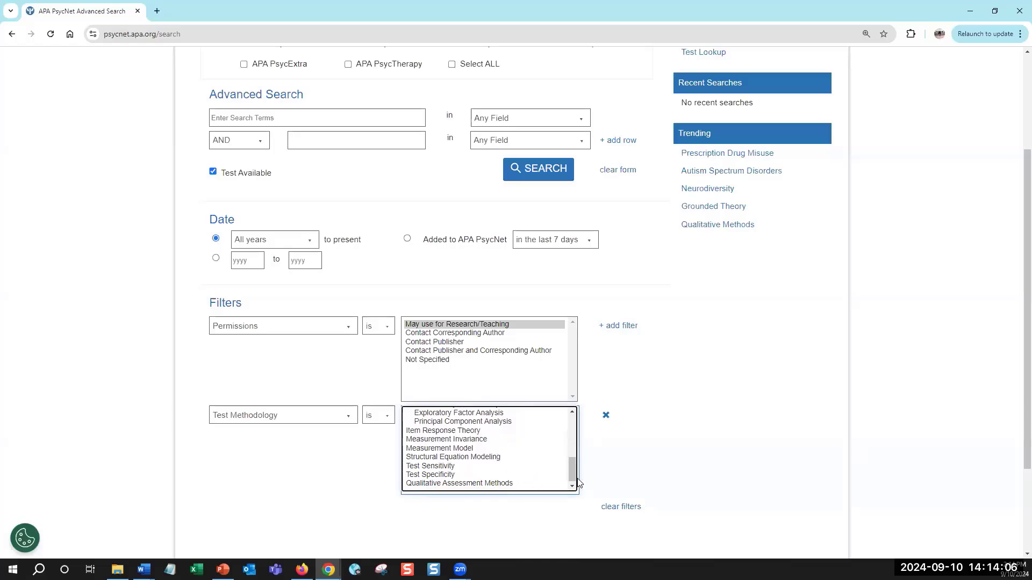
drag(574, 478, 573, 465)
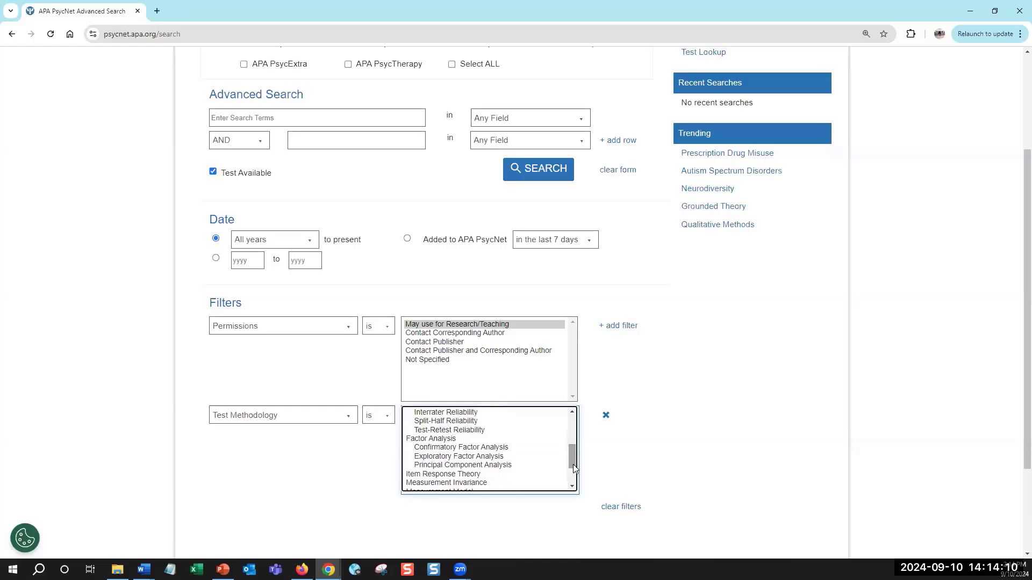
click(511, 465)
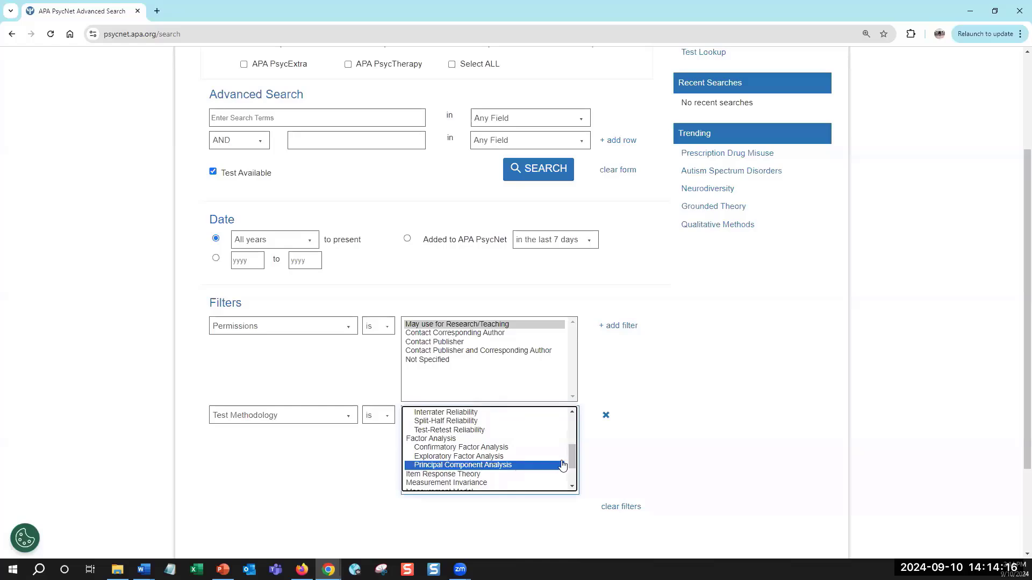
drag(571, 452, 571, 448)
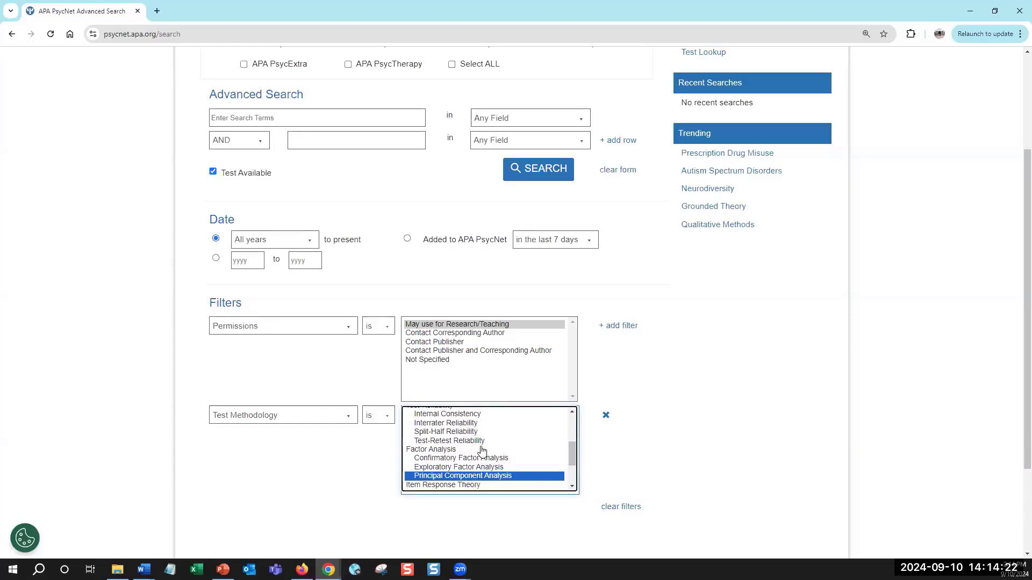
click(476, 417)
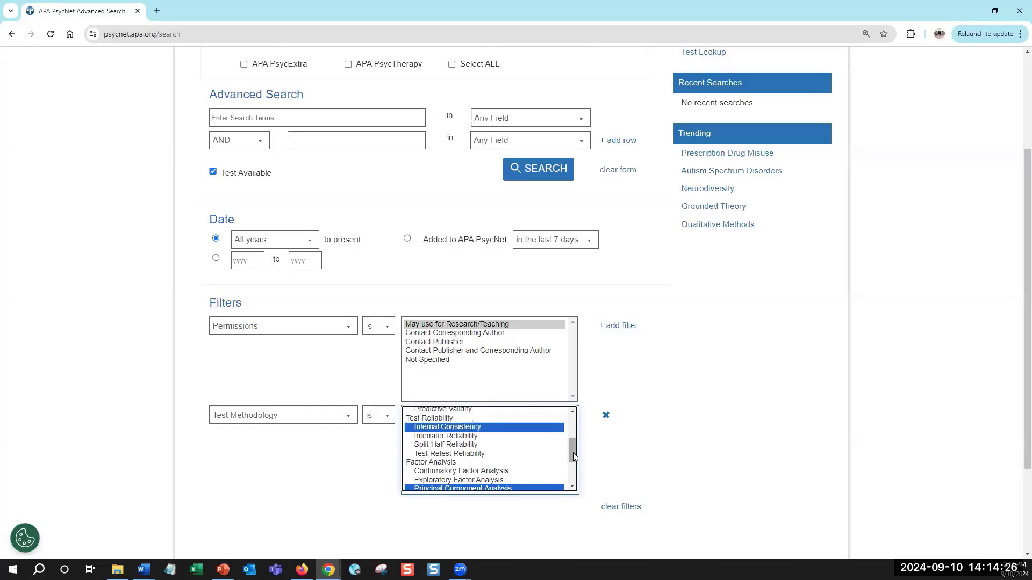
mouse_move(572, 452)
mouse_down()
mouse_move(572, 432)
mouse_move(579, 460)
mouse_up()
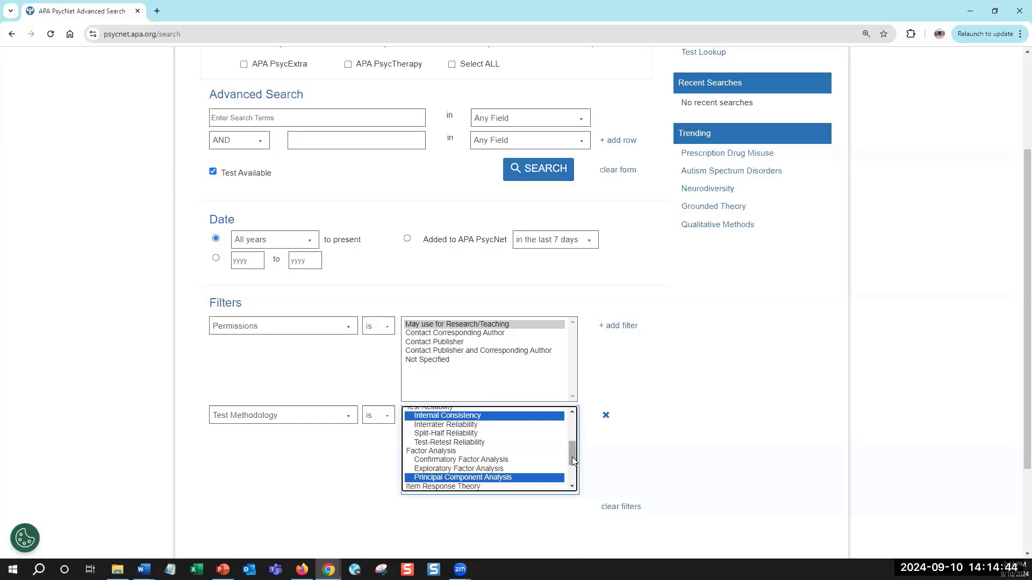
drag(572, 458, 575, 460)
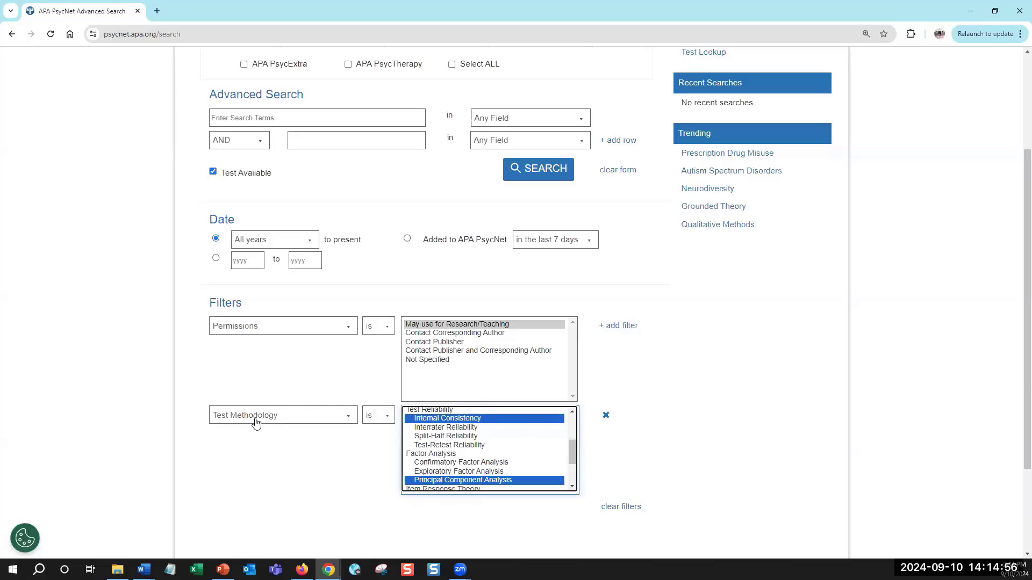
click(693, 398)
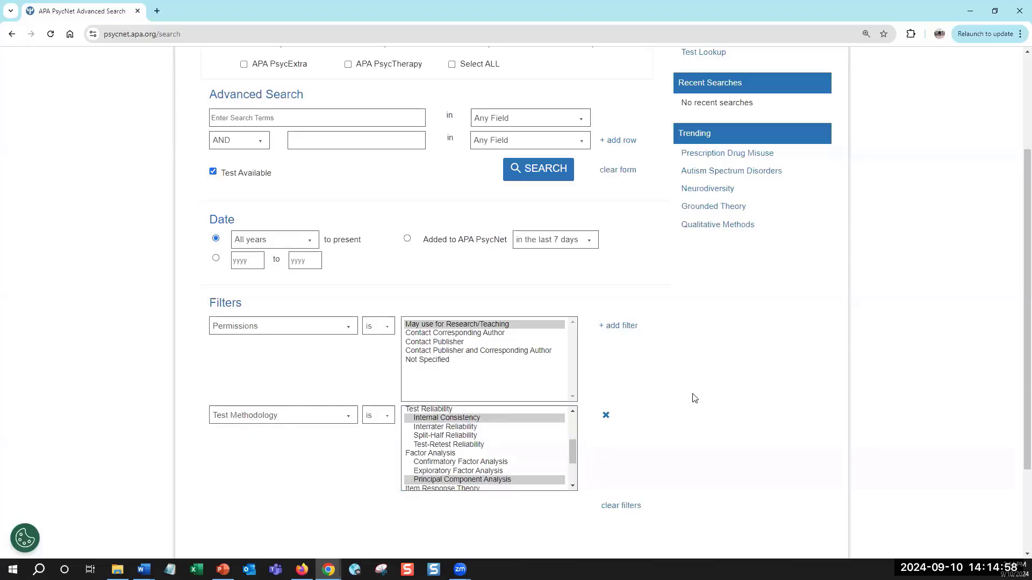
Set the first search row to search in the Test Construct field.
scroll(693, 398, up, 1)
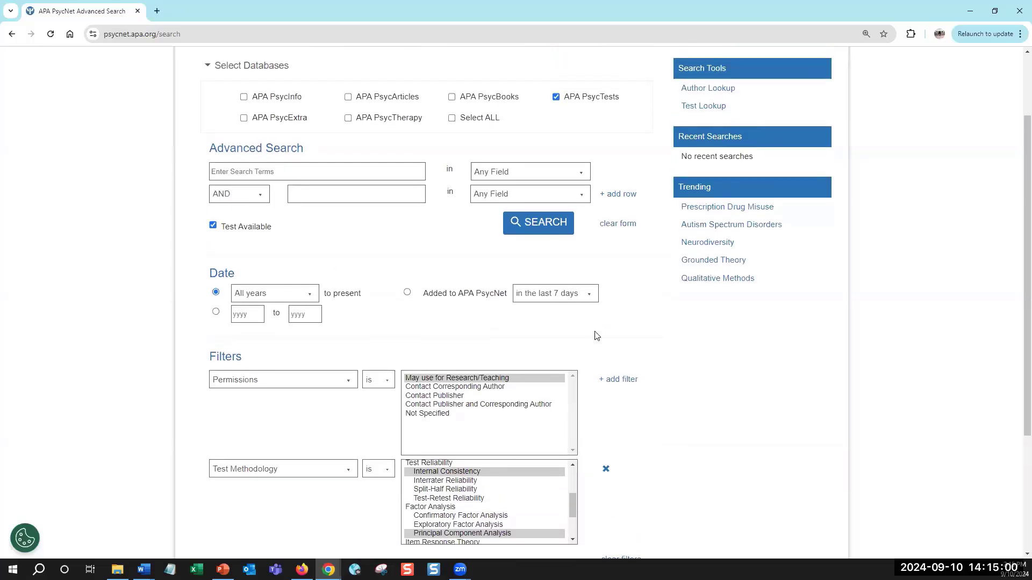
click(517, 172)
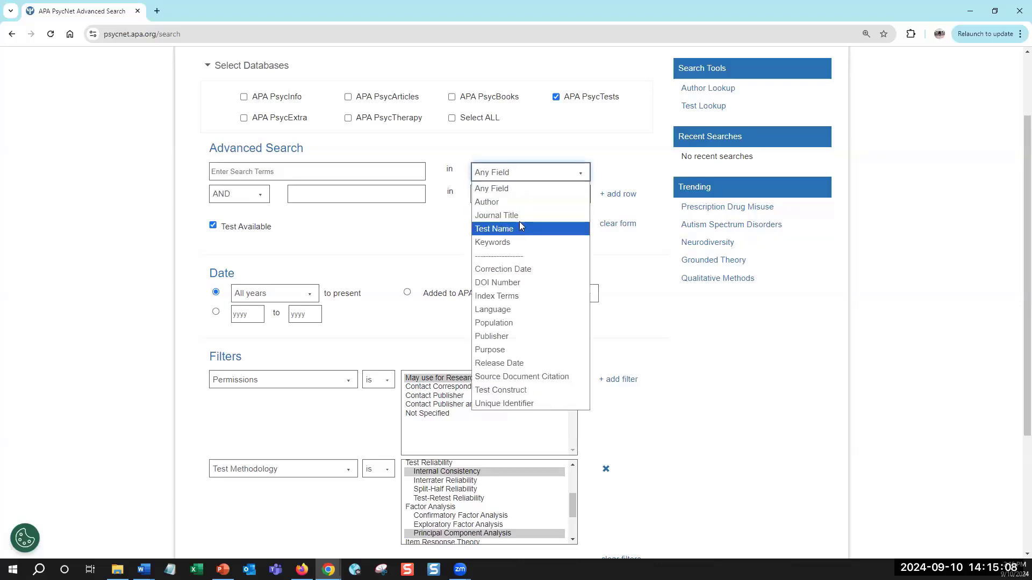
click(526, 390)
click(436, 231)
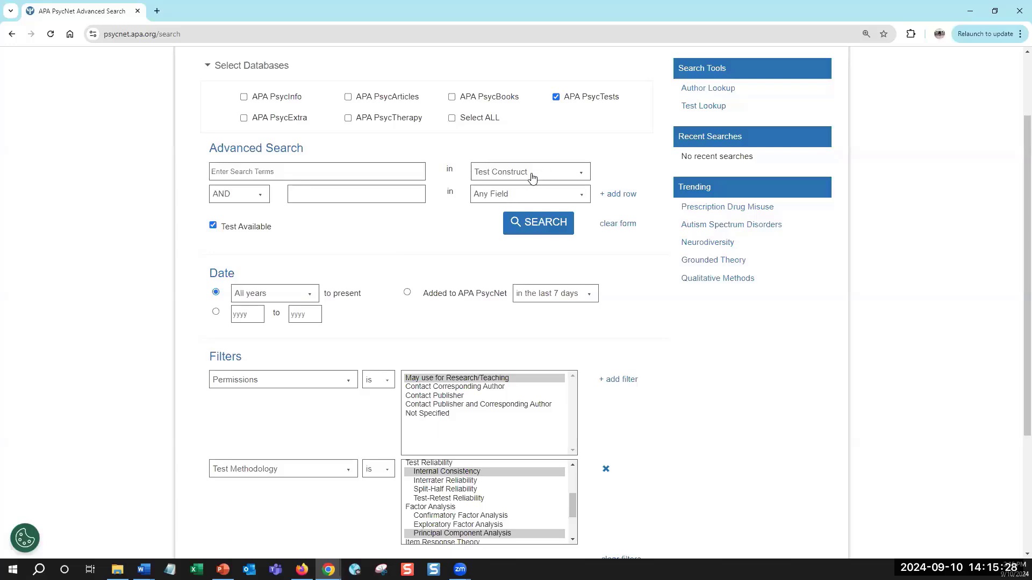
Enter self-concept as the first row's search term and run the search.
click(253, 171)
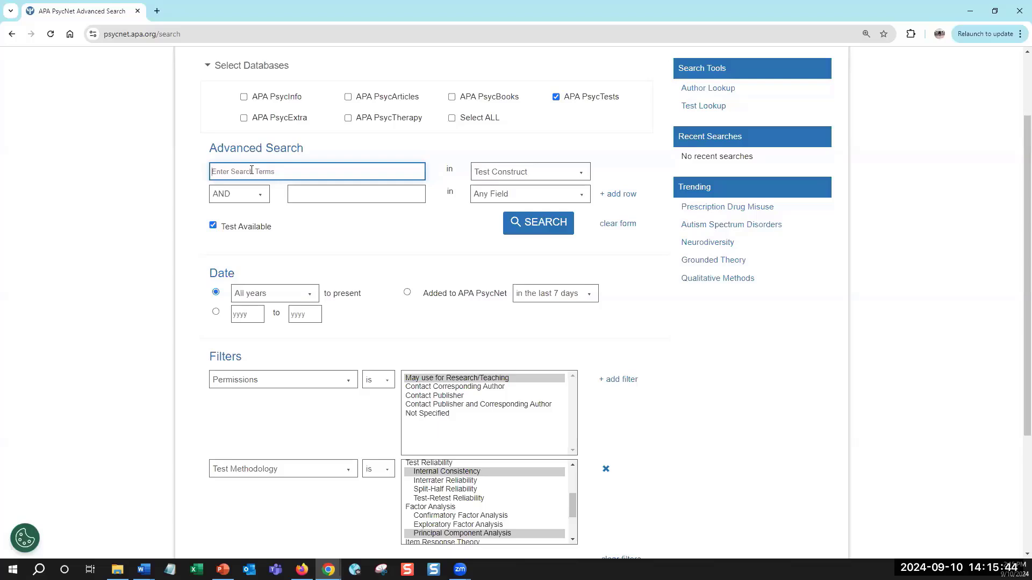
text(self-)
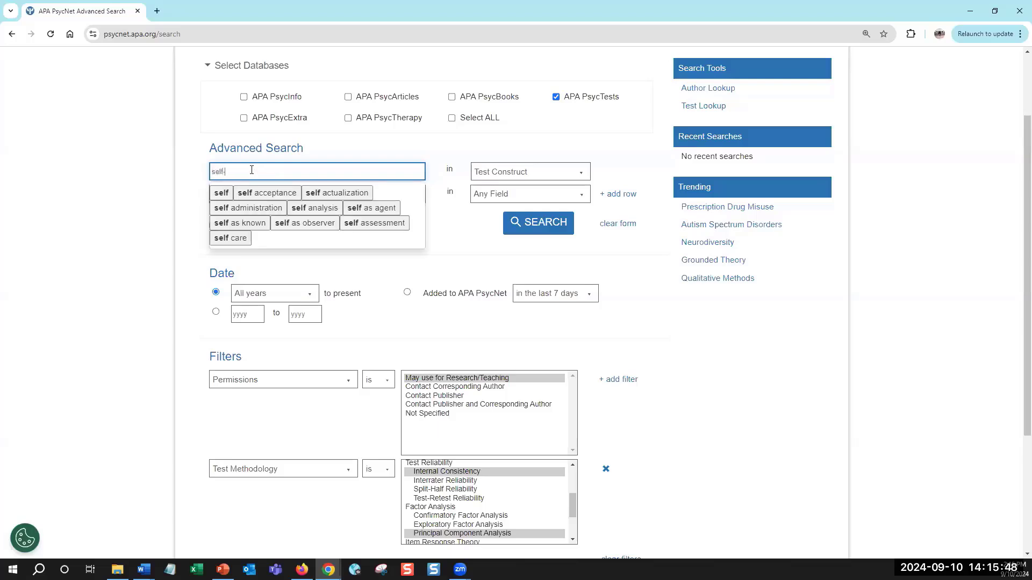
text(concept)
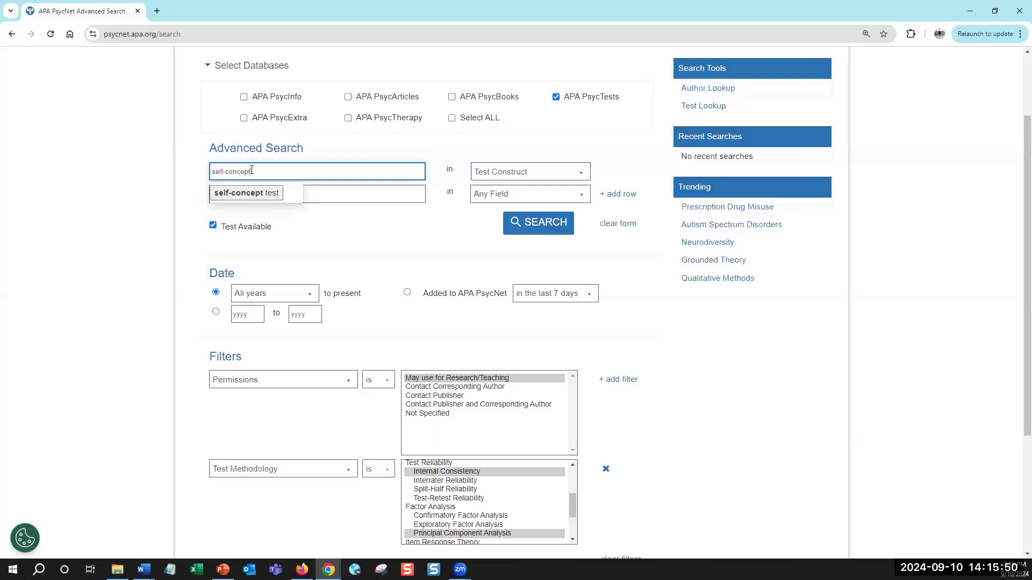
click(372, 226)
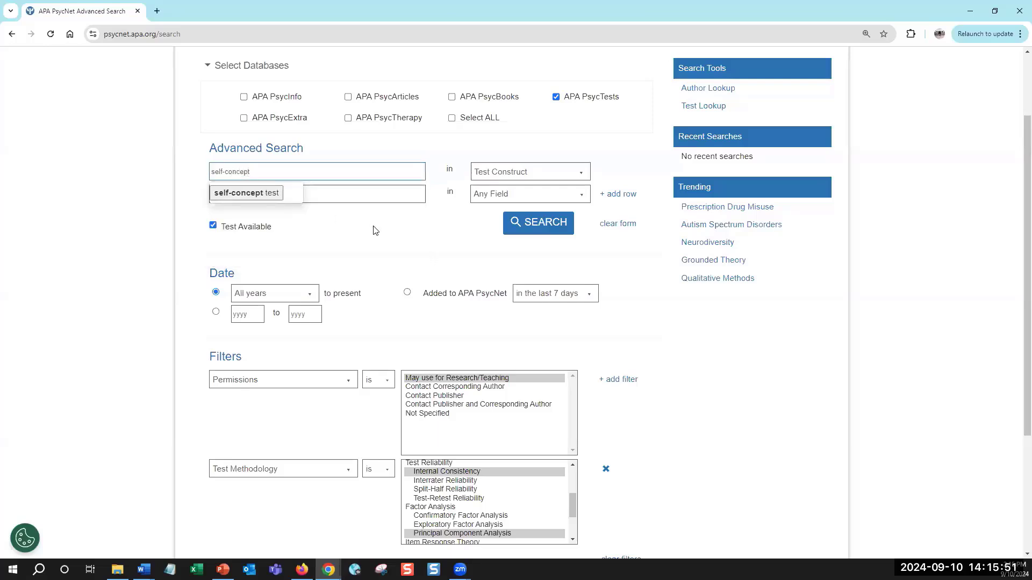
click(536, 228)
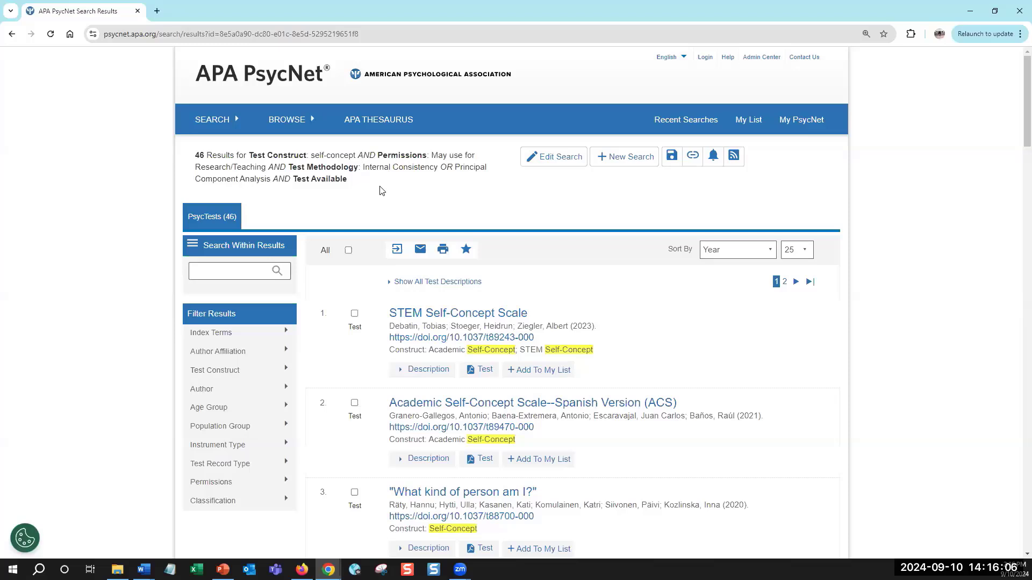
Narrow the search results to the age group Adulthood (18 Yrs & Older).
key(alt+Tab)
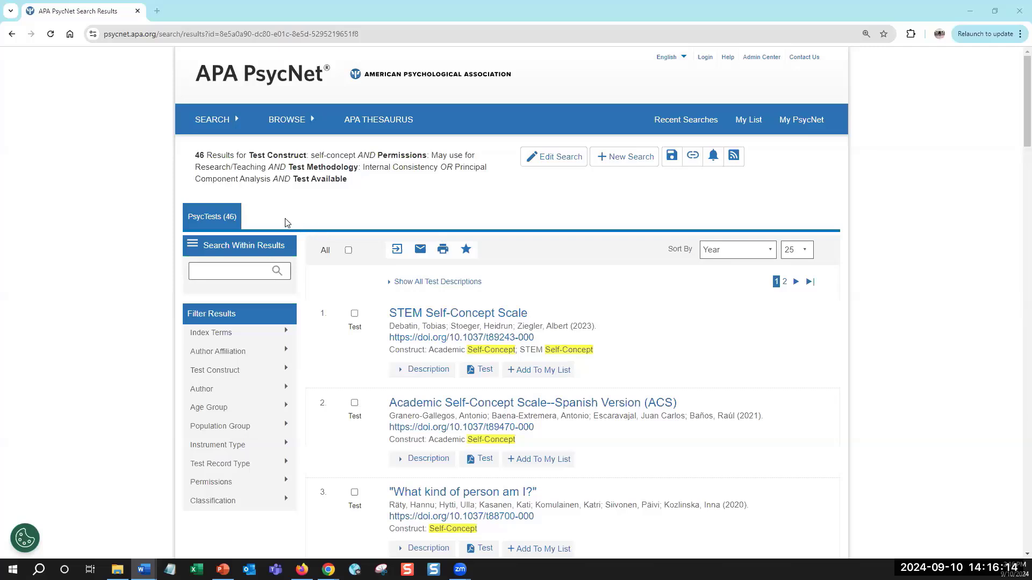
scroll(250, 201, down, 1)
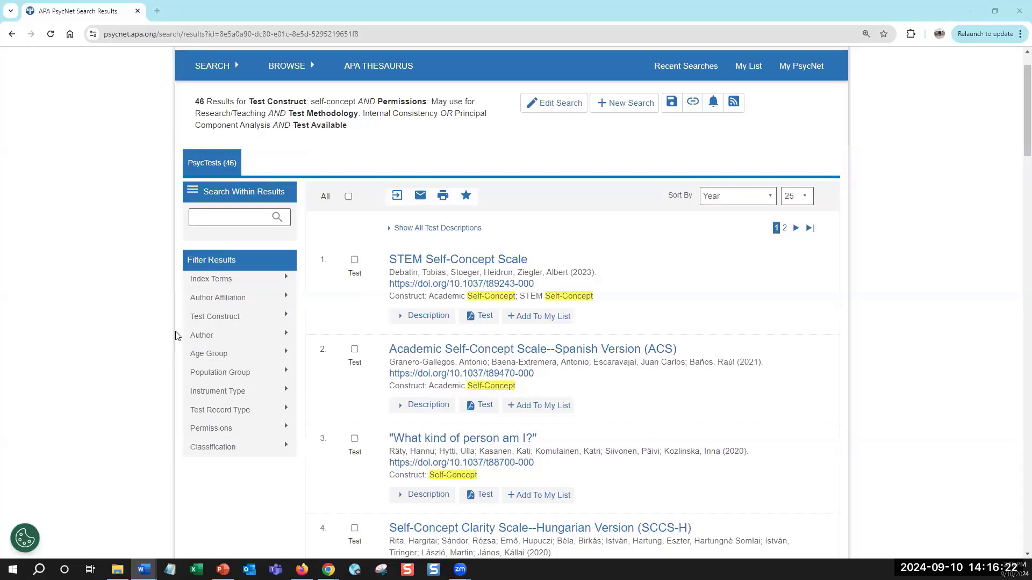
click(289, 354)
scroll(306, 319, down, 1)
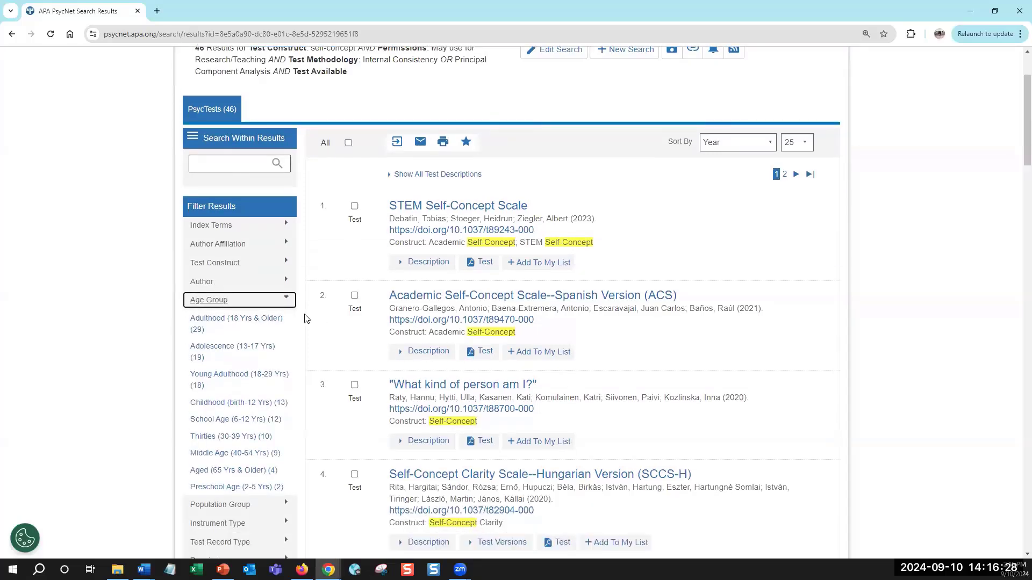
scroll(306, 319, up, 1)
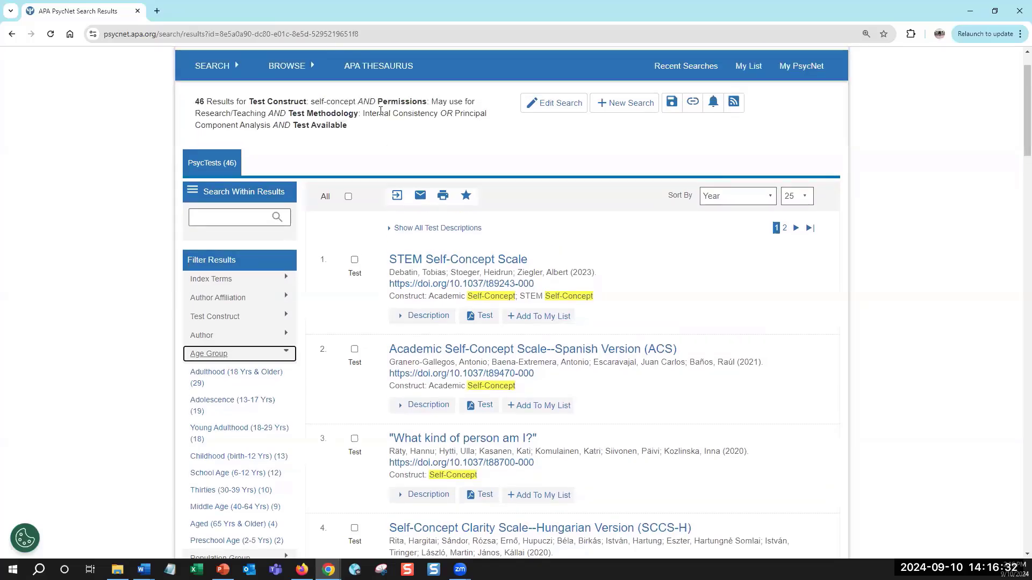
scroll(313, 245, down, 2)
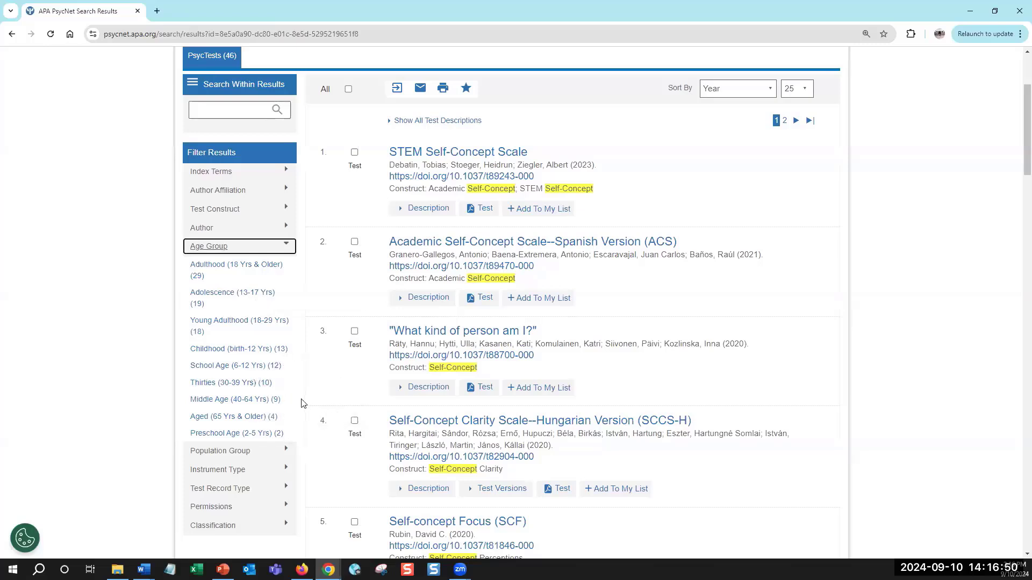
click(262, 269)
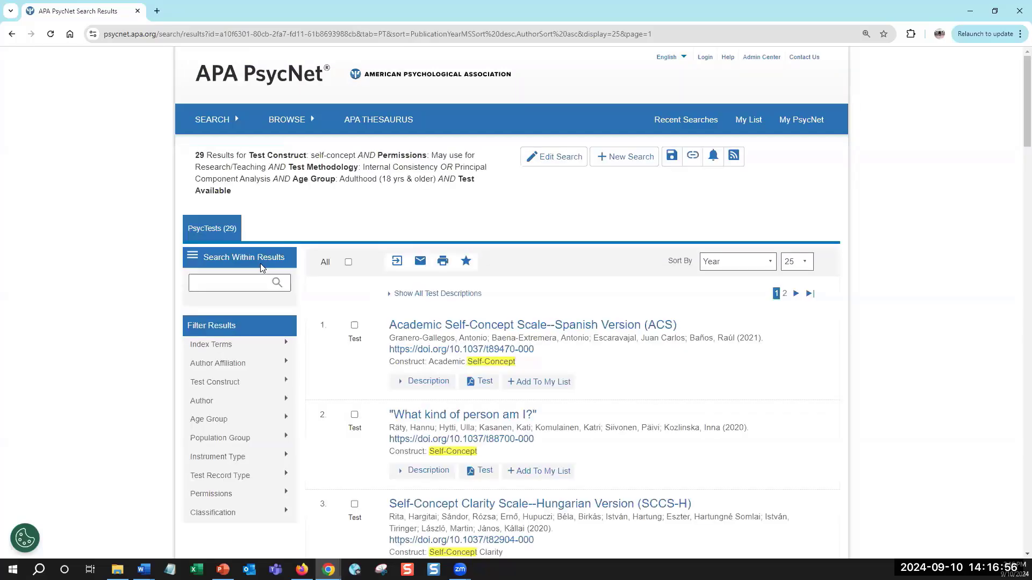
Review the filtered results and open the record for the test "What kind of person am I?".
scroll(603, 276, down, 1)
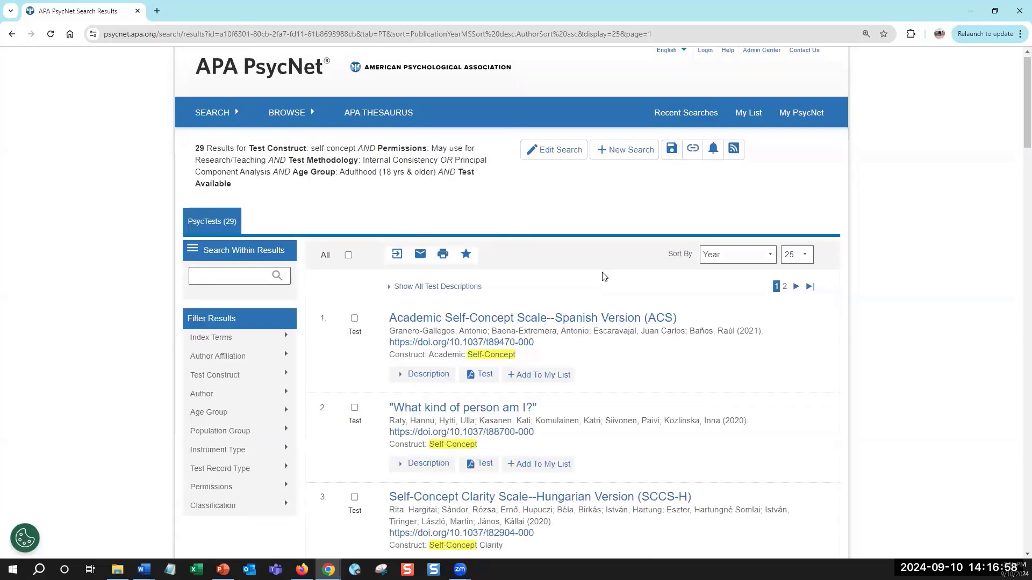
scroll(603, 275, down, 1)
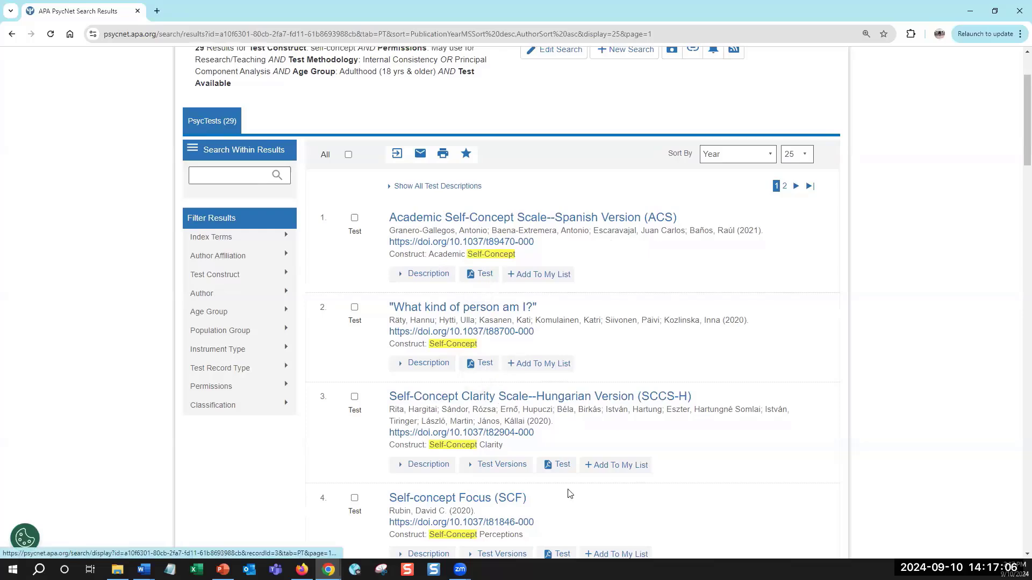
scroll(594, 244, up, 1)
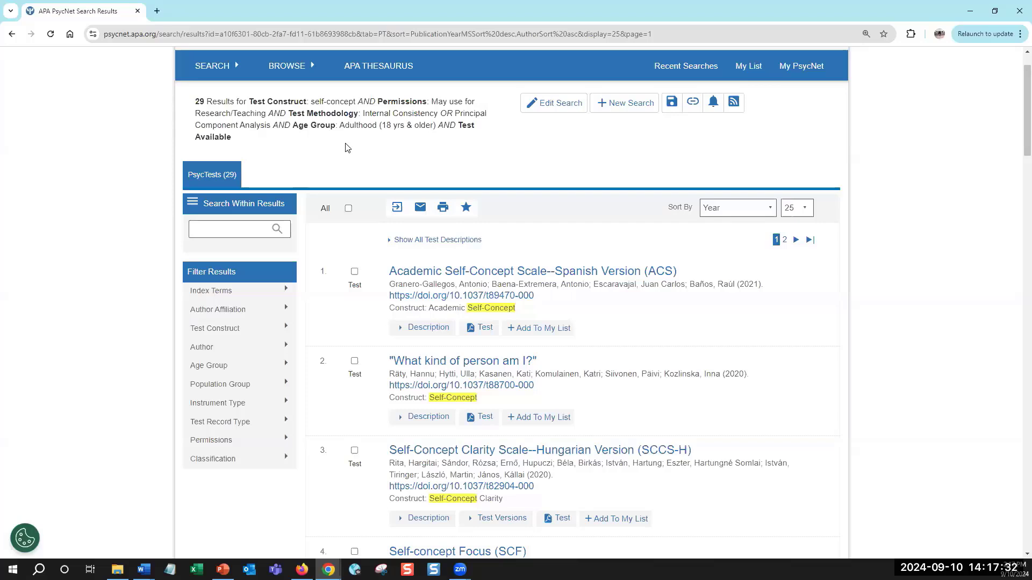
scroll(347, 149, down, 1)
scroll(346, 149, down, 1)
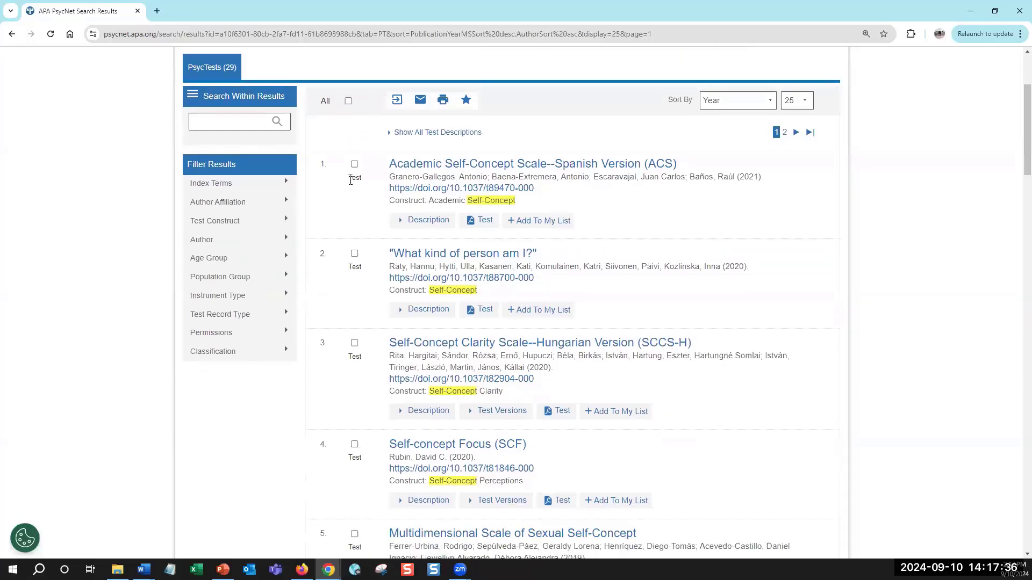
click(452, 255)
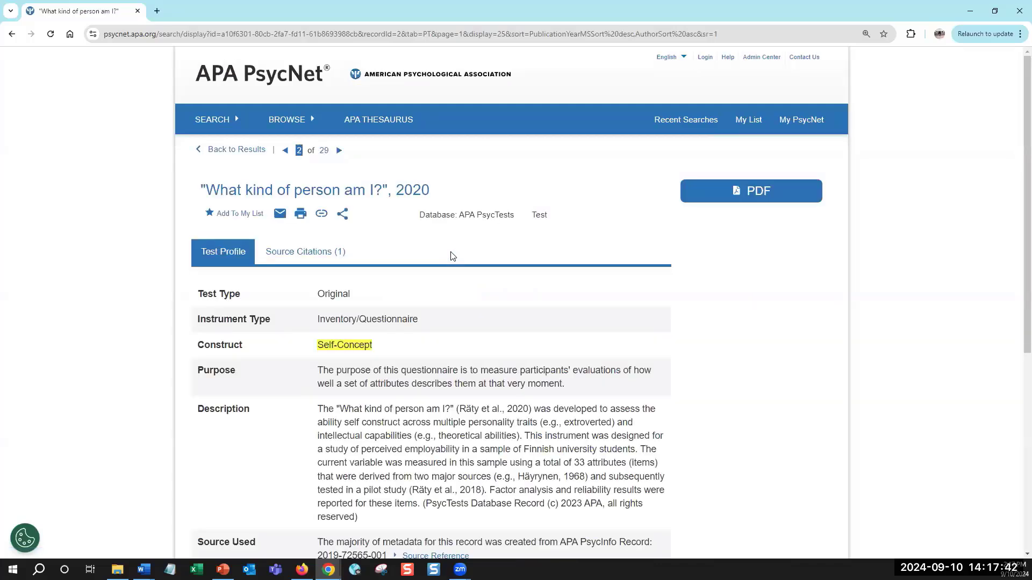
Open the test's PDF, examine its permissions, item list and rating scale note, and close it.
scroll(452, 256, down, 1)
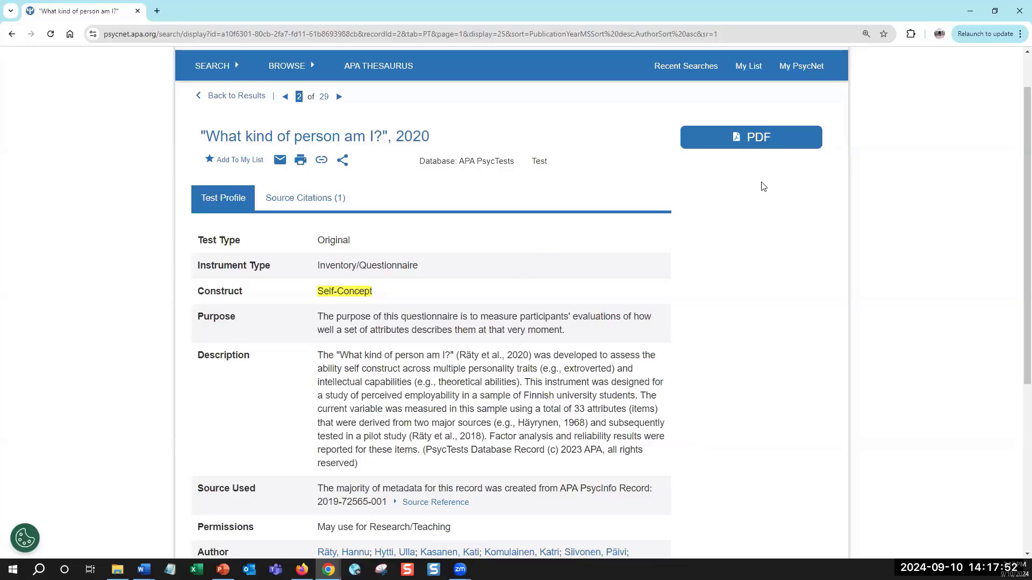
click(752, 141)
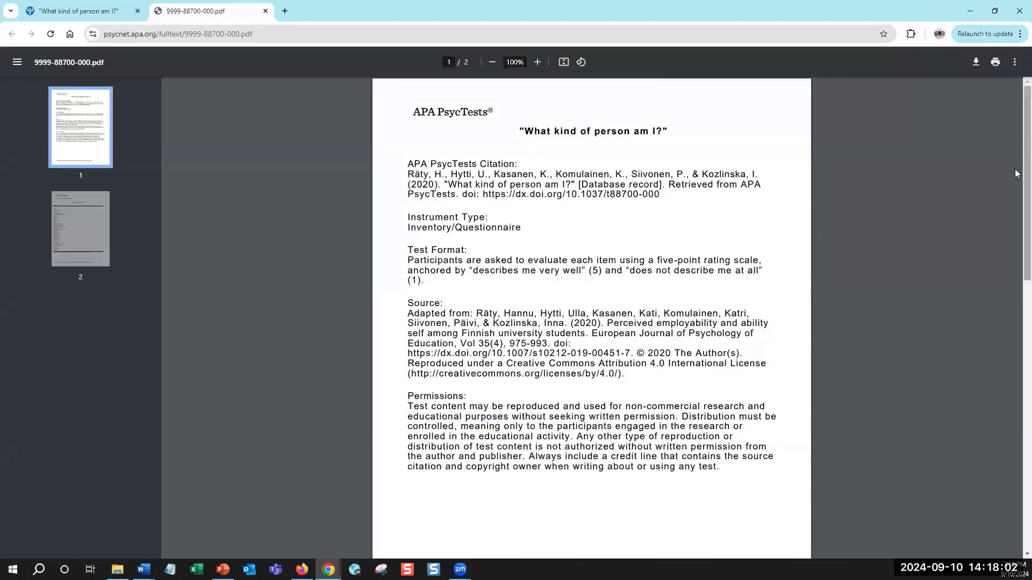
drag(1018, 182, 1017, 417)
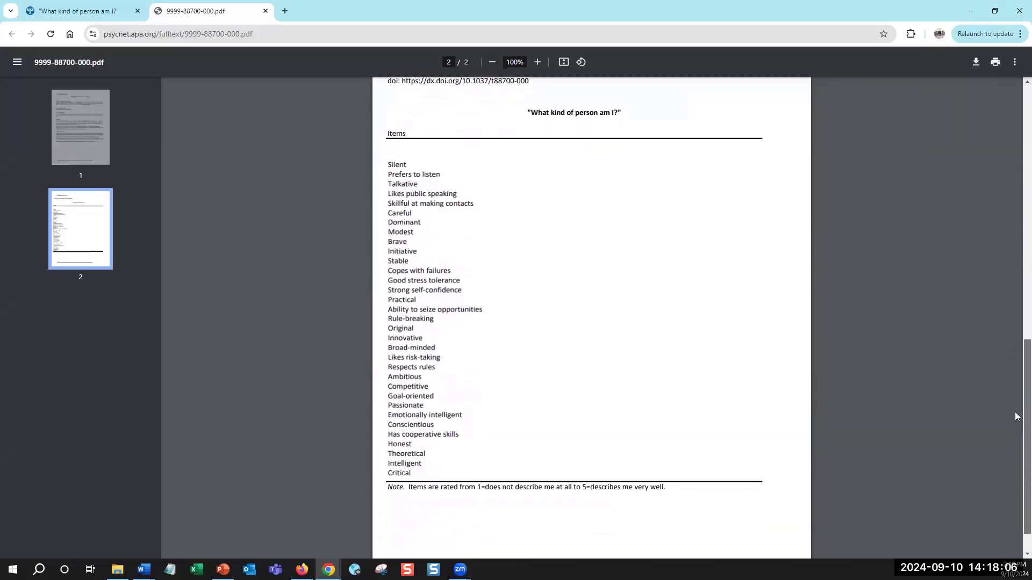
drag(424, 487, 520, 487)
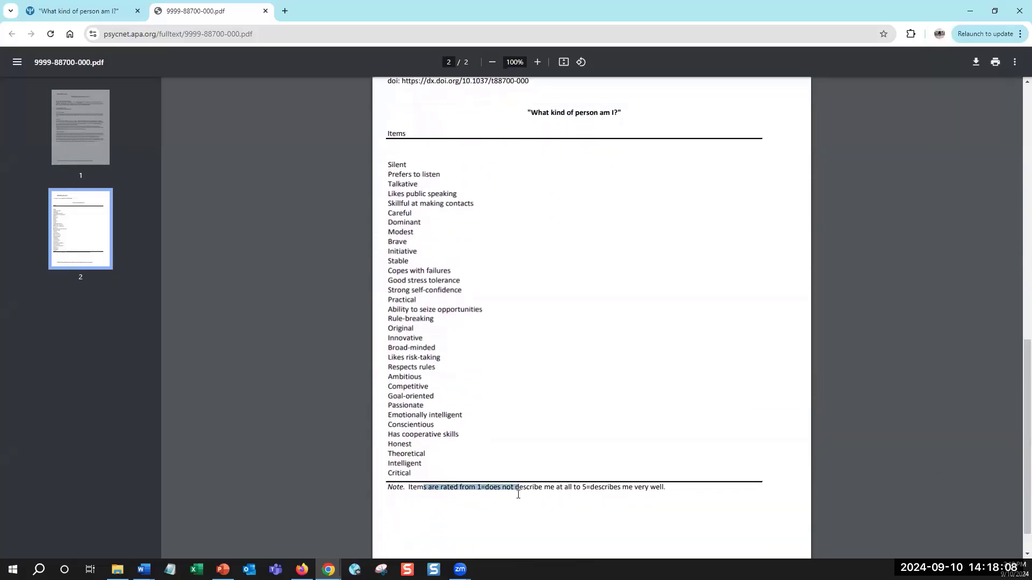
click(518, 502)
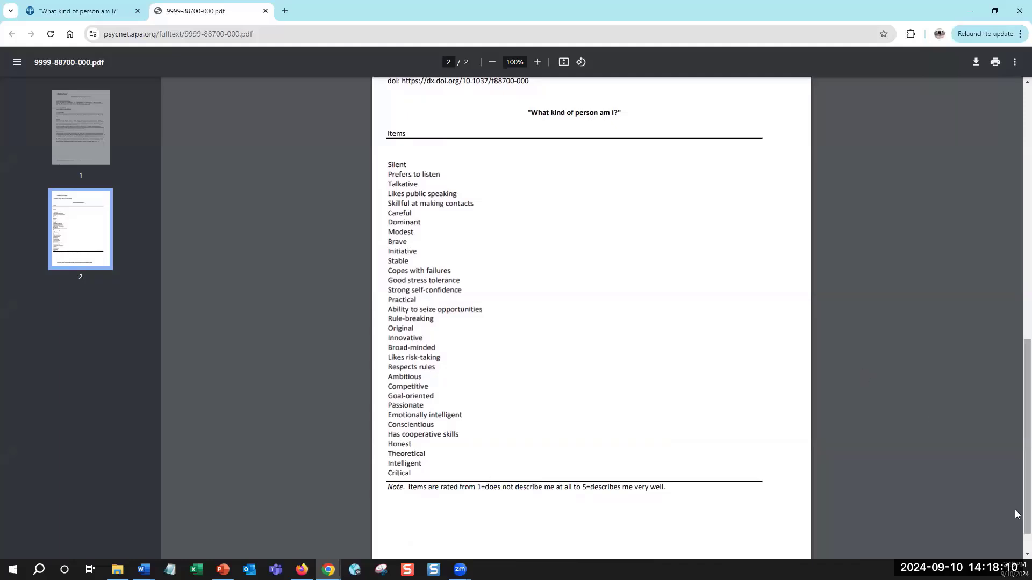
drag(1017, 514, 1017, 173)
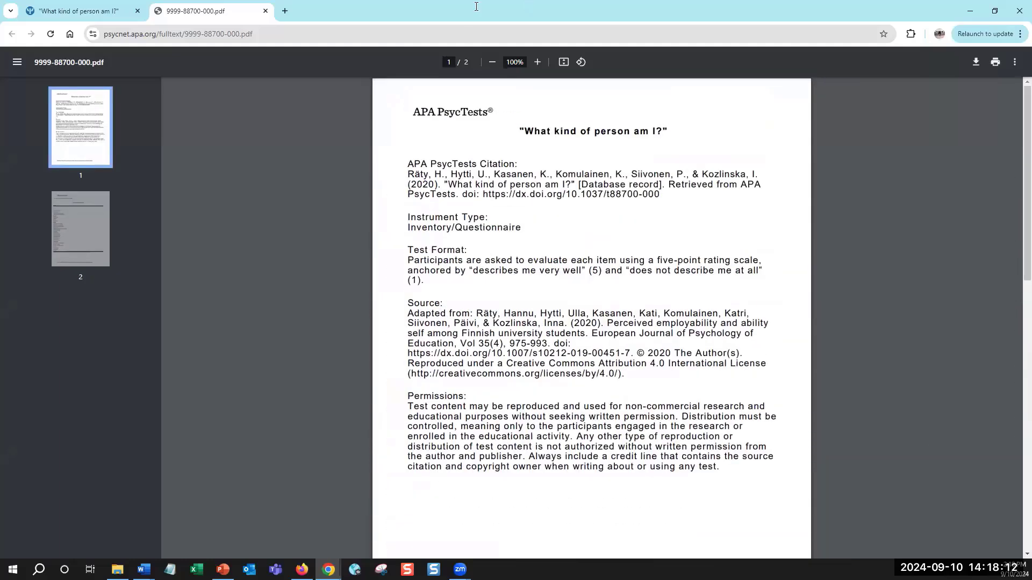
click(266, 12)
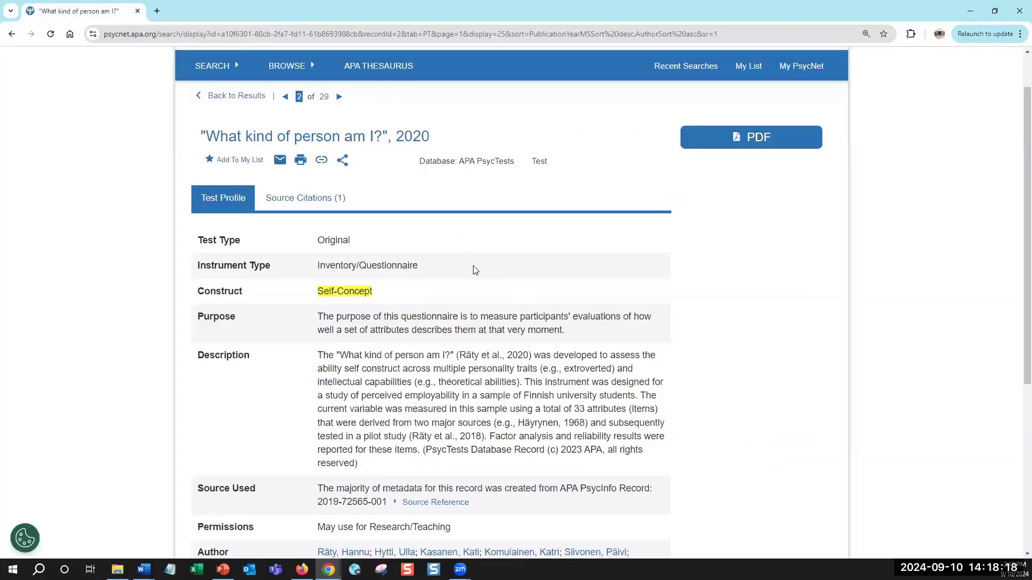
Expand the Source Reference in the test profile's Source Used section.
scroll(475, 270, down, 1)
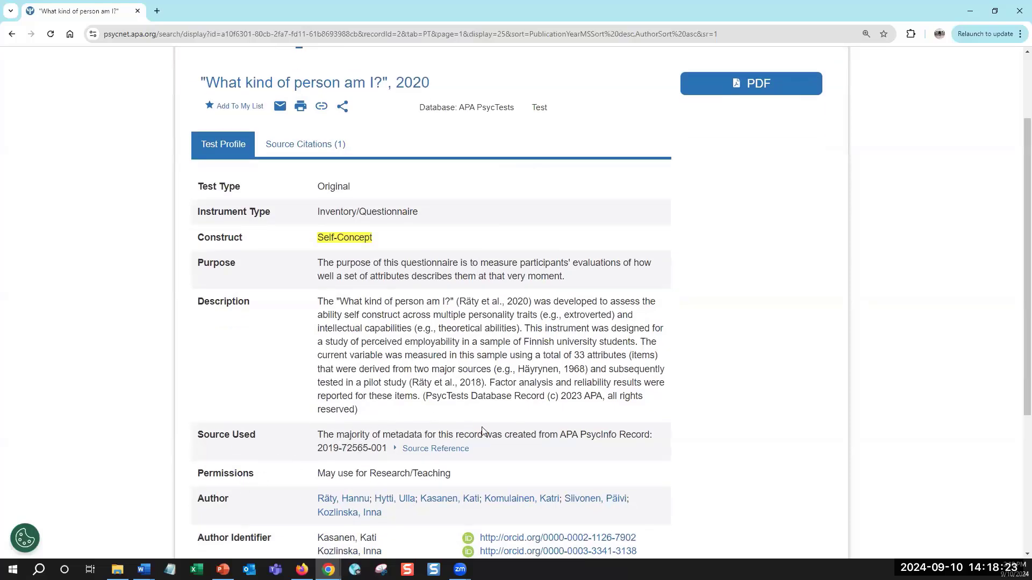
click(396, 450)
scroll(505, 371, down, 1)
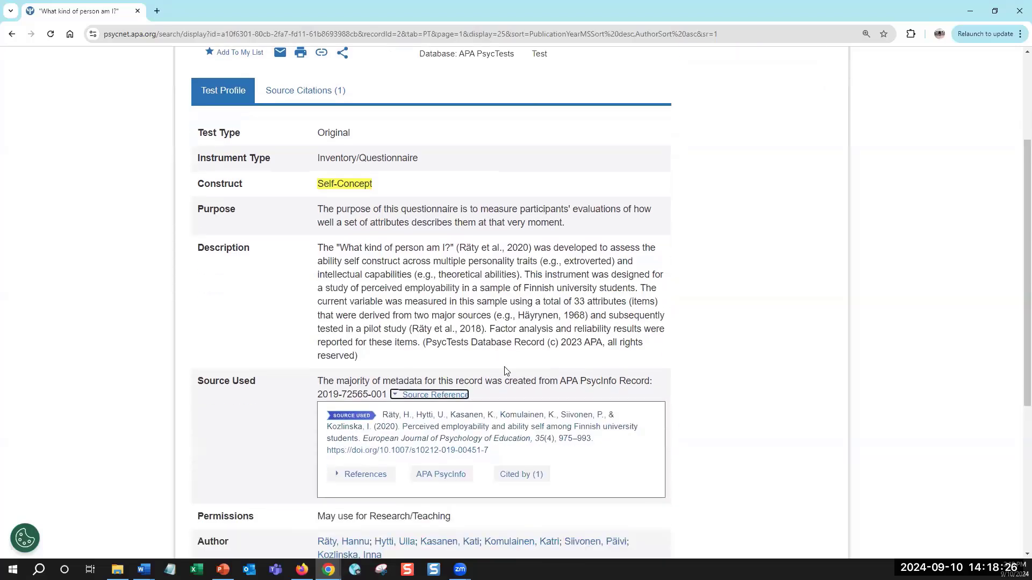
click(514, 403)
Examine the source article's citation, especially the journal title, alongside the test profile details.
scroll(739, 355, up, 1)
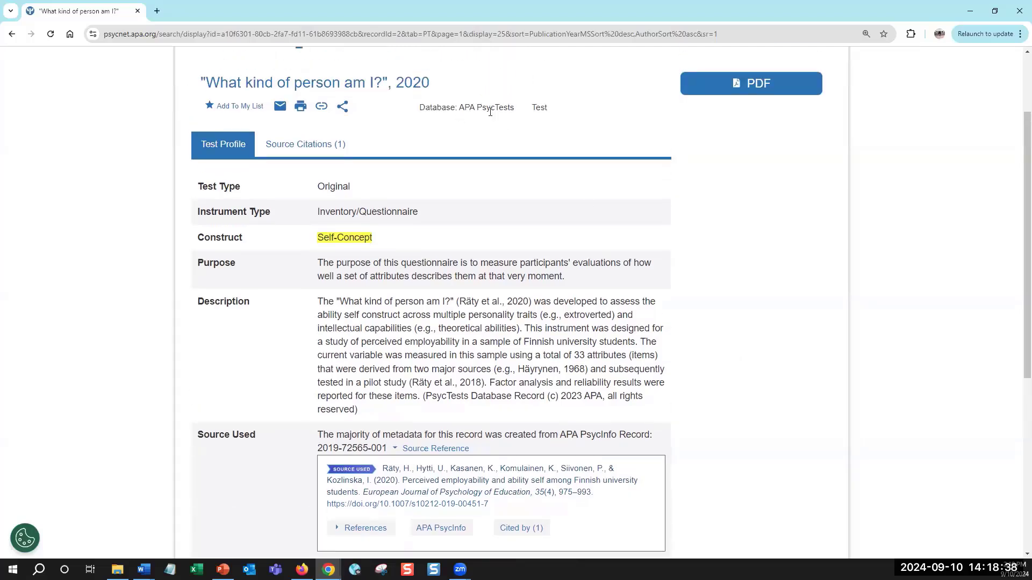
scroll(489, 112, down, 2)
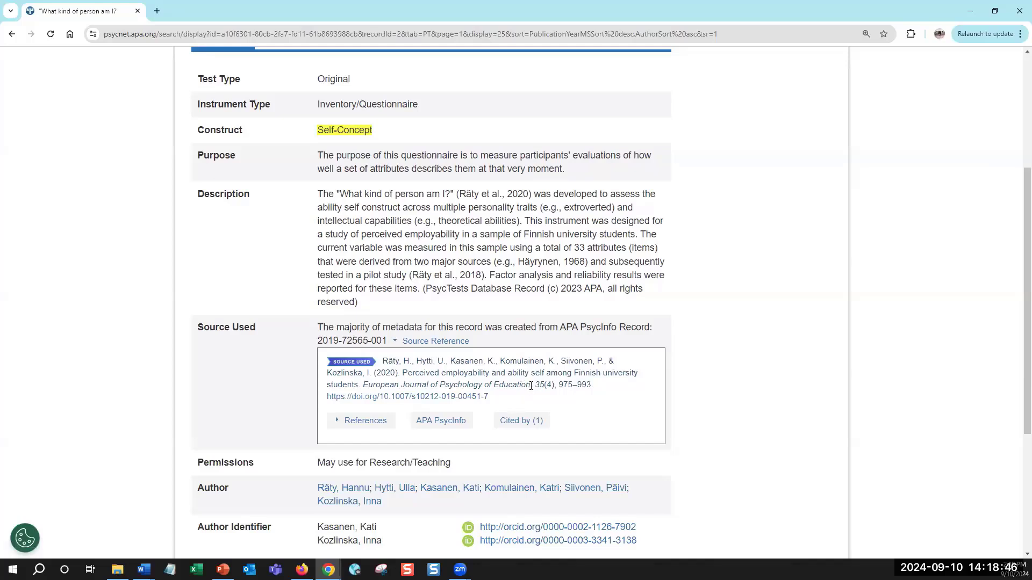
drag(530, 385, 356, 385)
click(479, 374)
scroll(750, 388, up, 2)
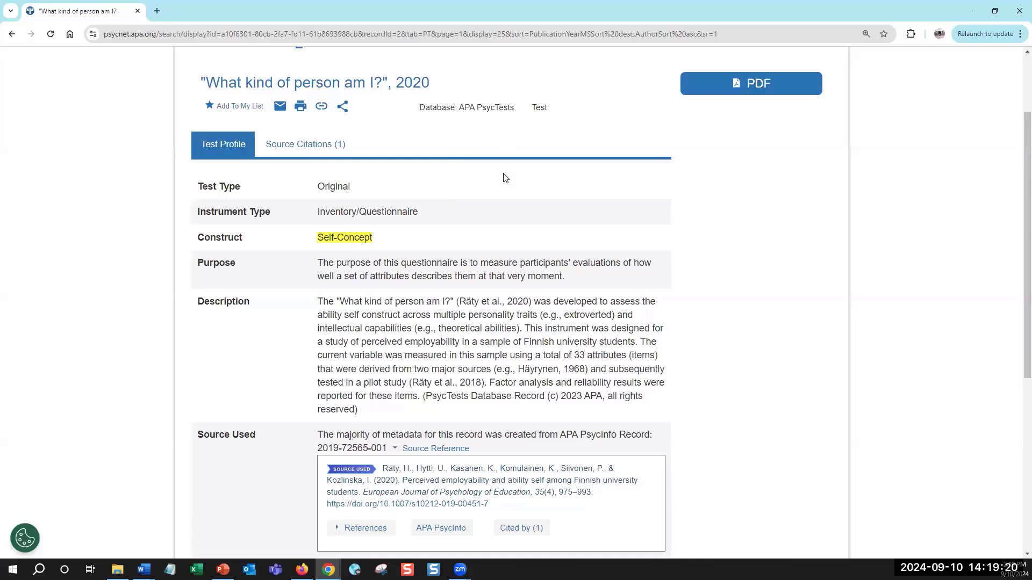
scroll(503, 173, down, 2)
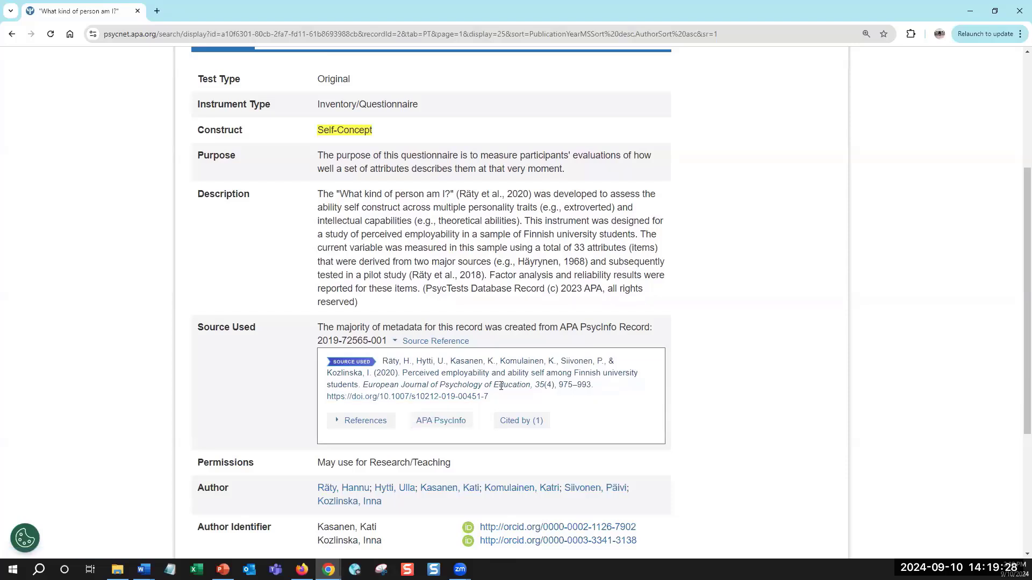
drag(525, 384, 462, 383)
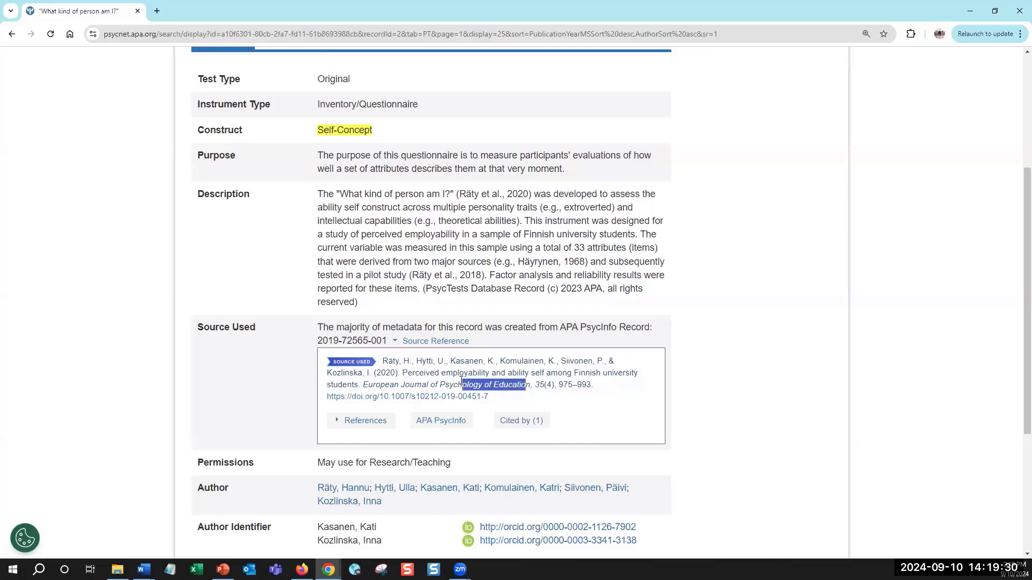
click(490, 384)
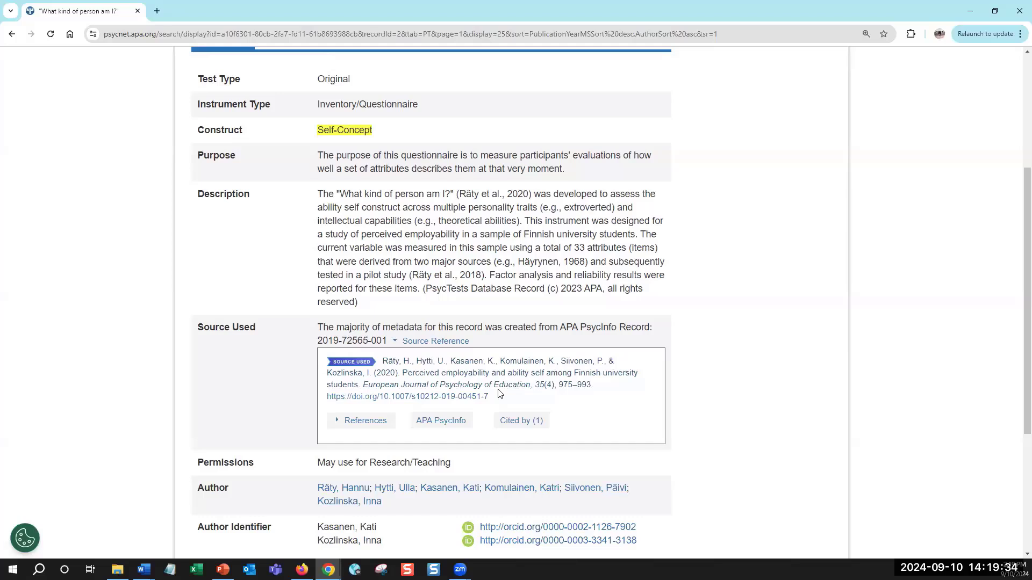
scroll(499, 394, up, 1)
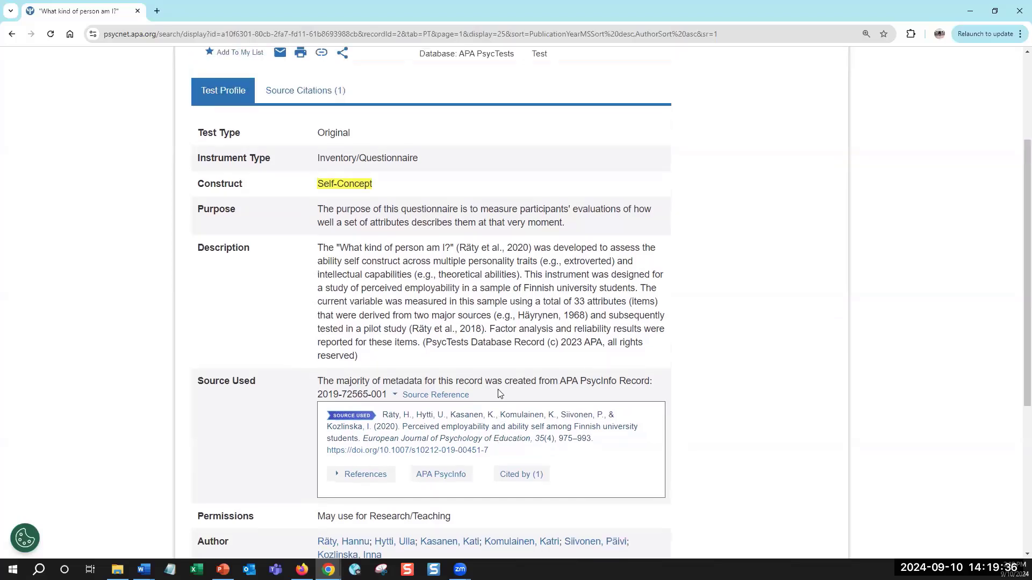
Expand the test profile to its full details and review the author affiliation and e-mail sections.
scroll(500, 394, up, 1)
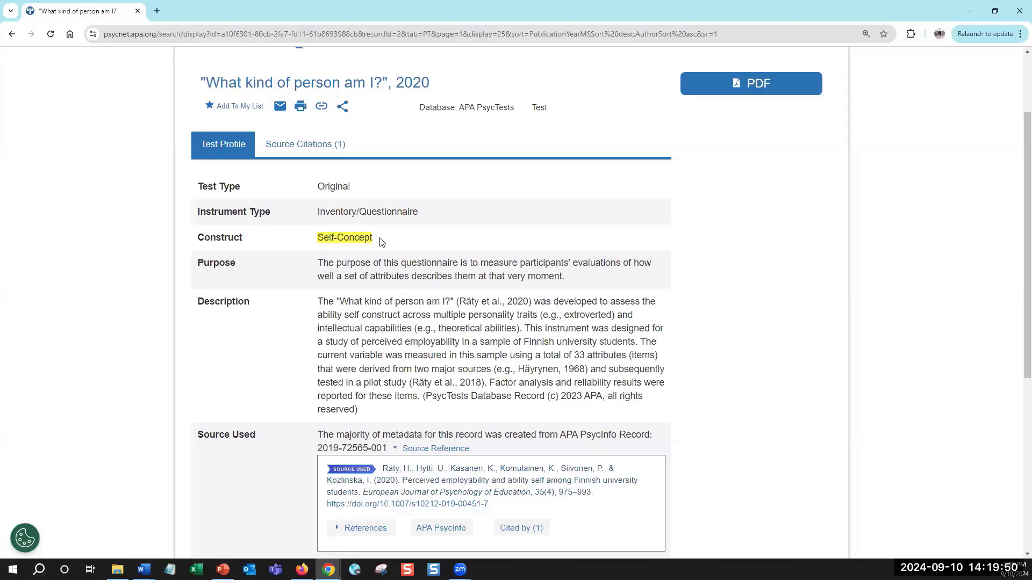
key(alt+Tab)
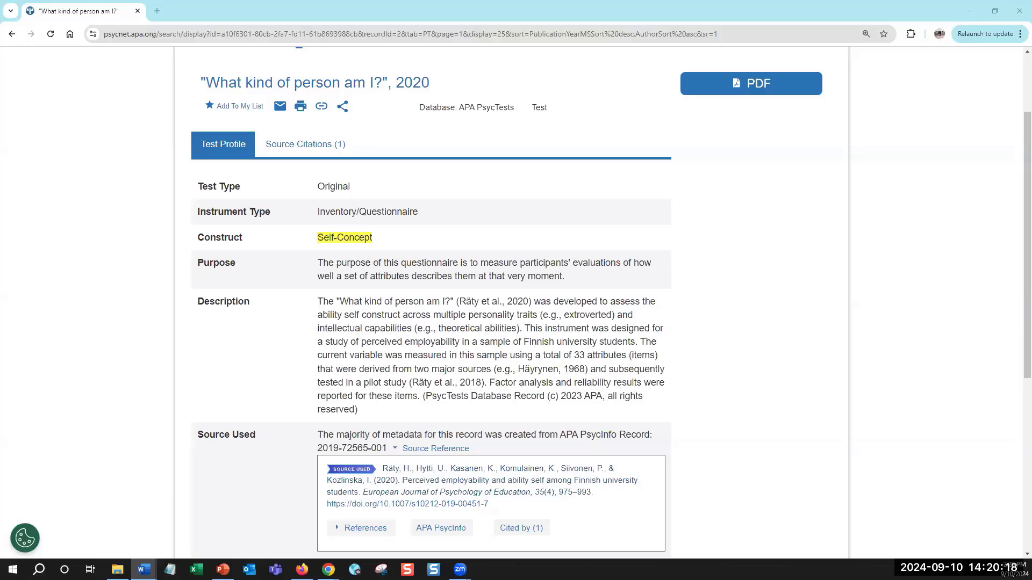
scroll(258, 333, down, 4)
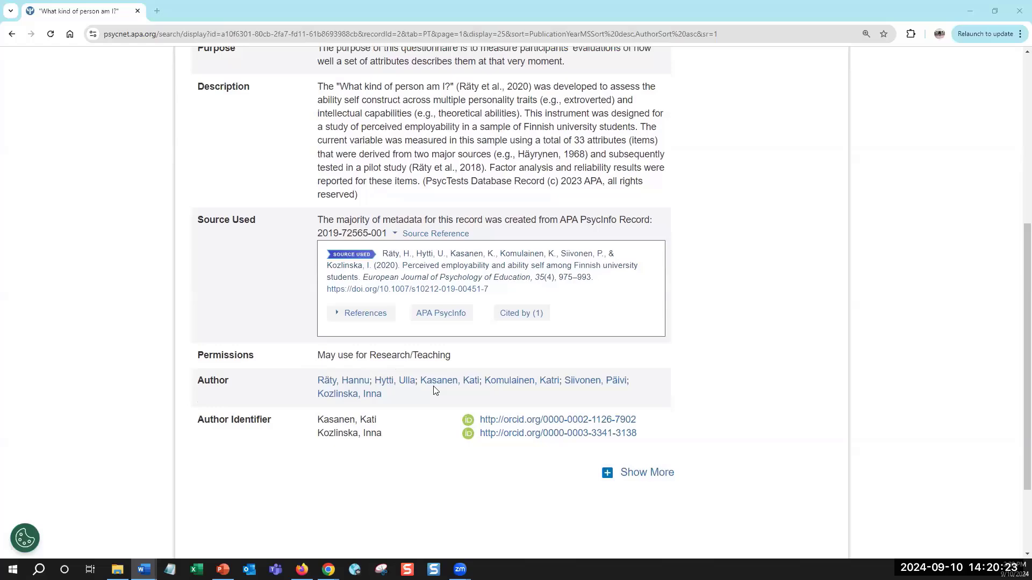
click(607, 473)
scroll(255, 199, down, 1)
scroll(256, 200, down, 4)
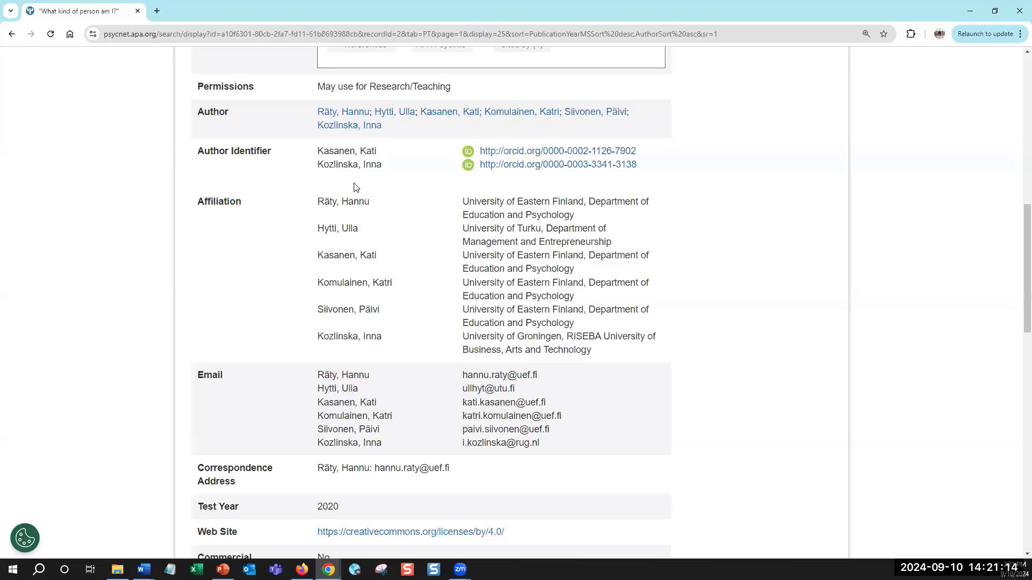
scroll(354, 187, down, 1)
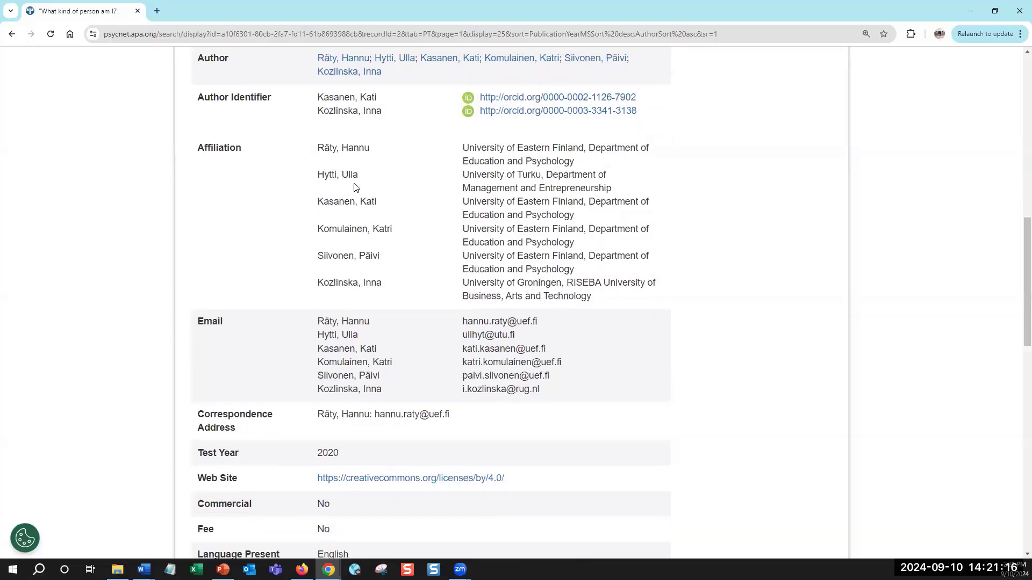
Examine the Test Location entry in the expanded profile, including its source record number and Supplemental Material reference.
scroll(354, 187, down, 5)
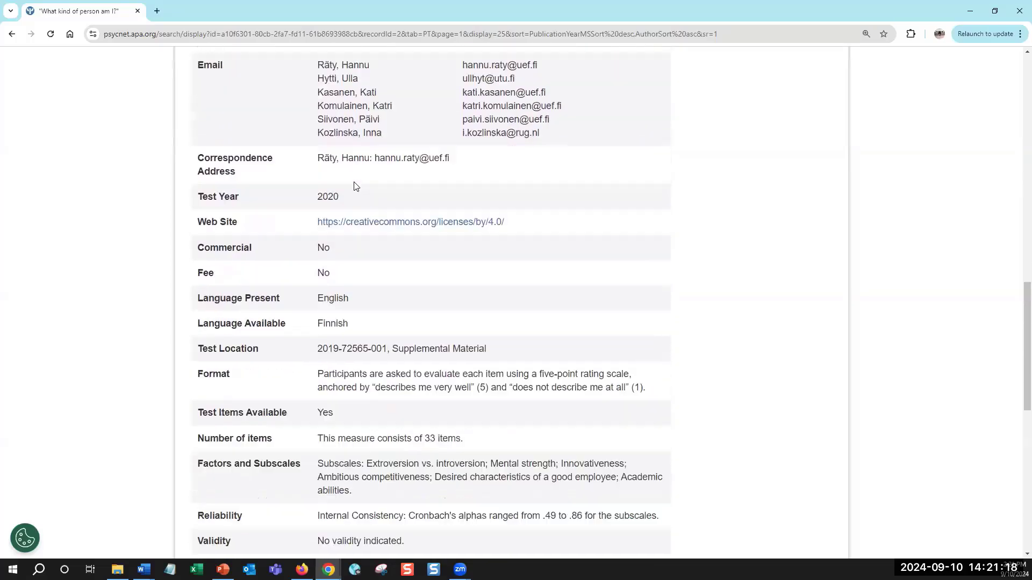
drag(488, 338, 319, 348)
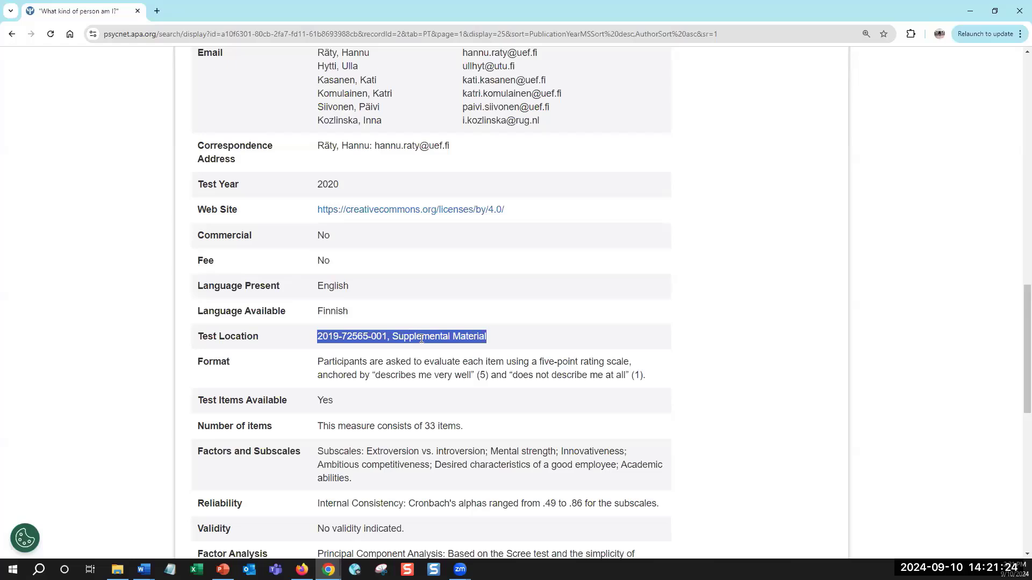
click(525, 340)
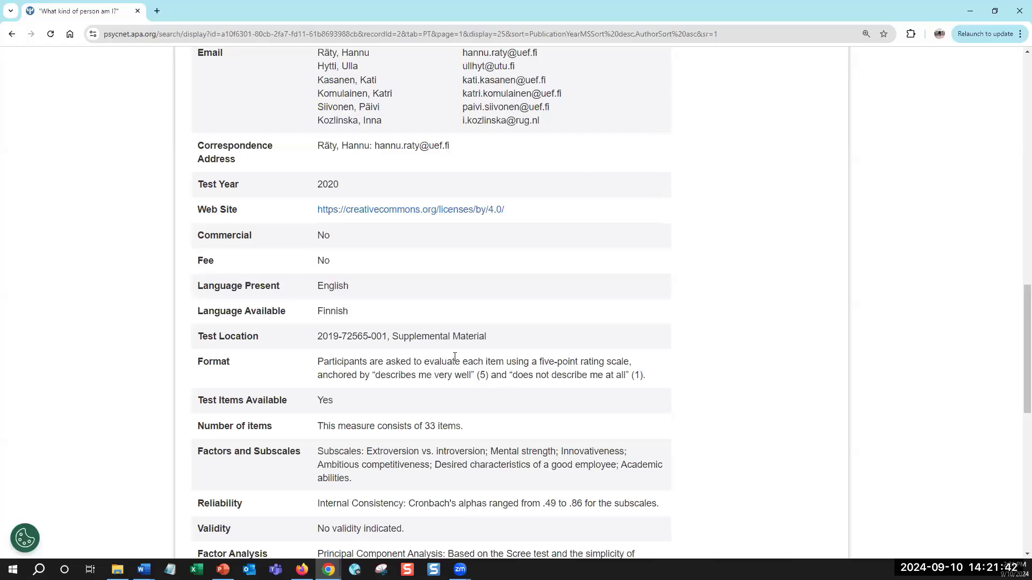
drag(387, 336, 307, 340)
click(391, 336)
Examine the test's format, number of items, and Factors and Subscales entries, especially the good employee subscale.
scroll(404, 242, down, 3)
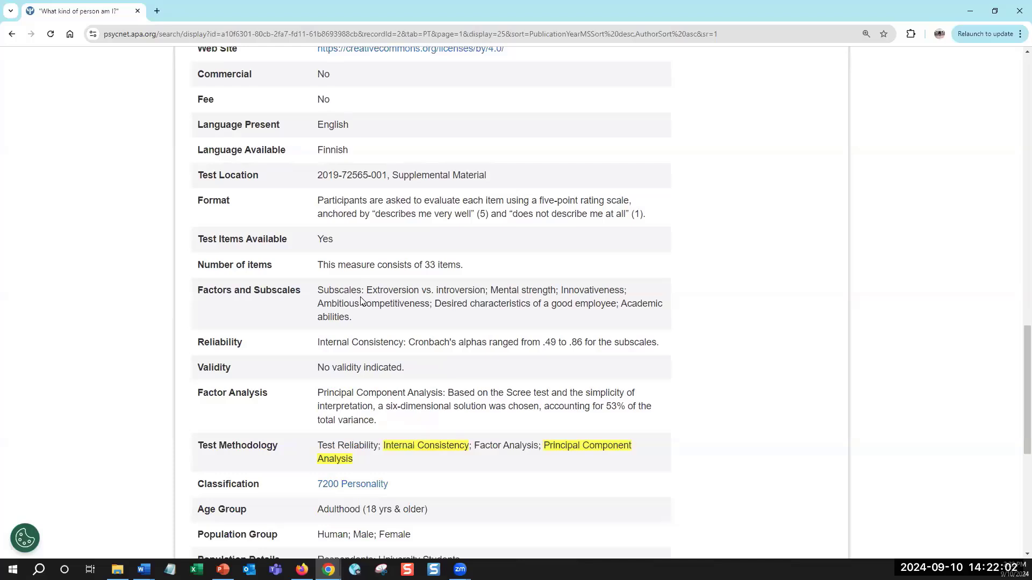
scroll(361, 301, down, 1)
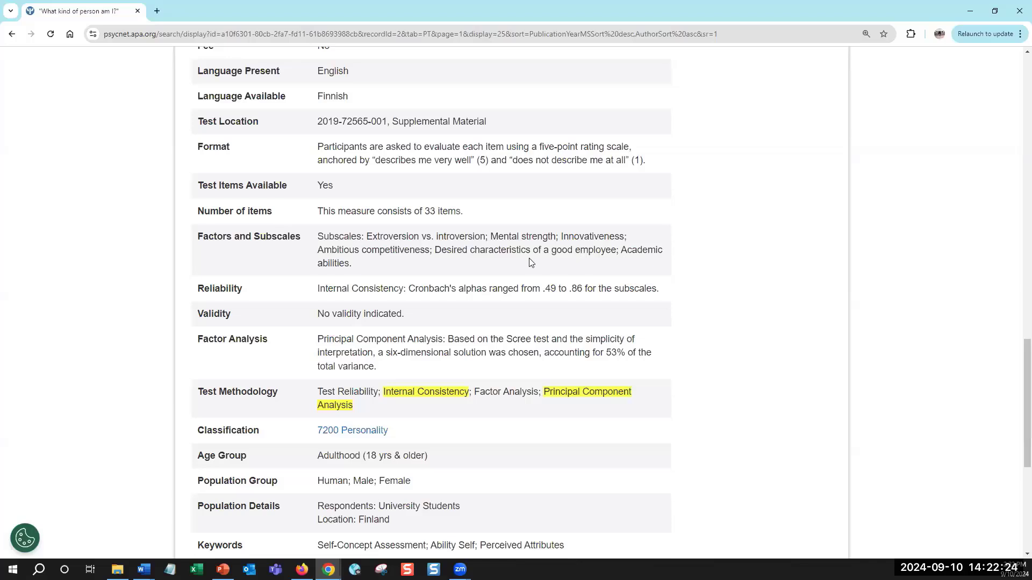
drag(619, 253, 552, 260)
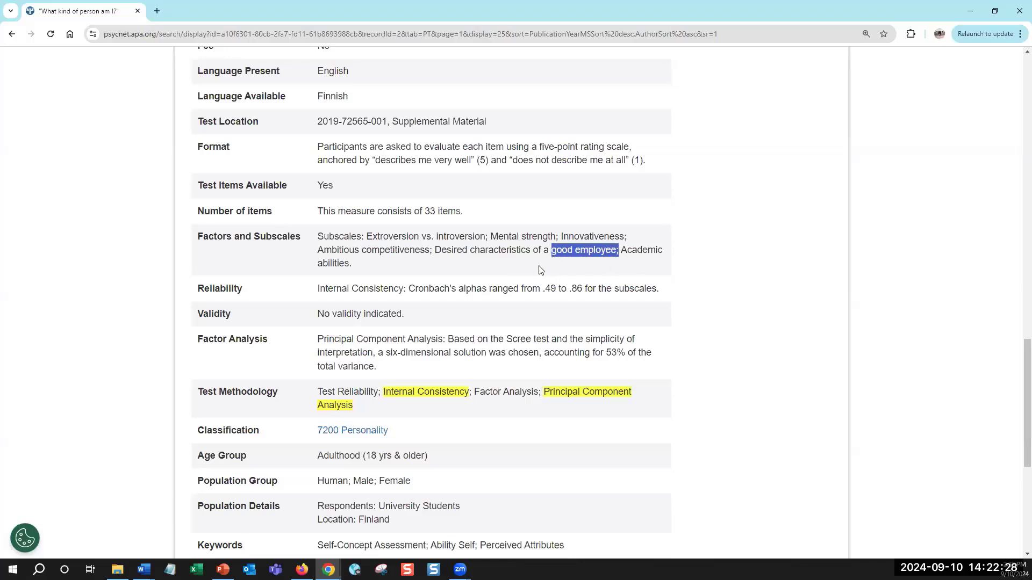
click(645, 237)
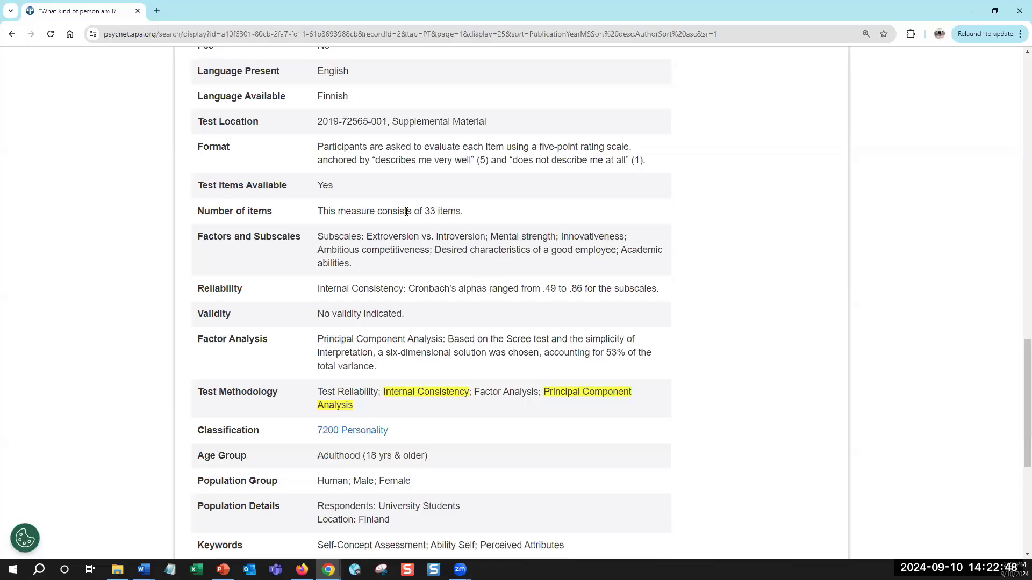
Compare the Reliability and Factor Analysis entries with the Test Methodology terms, and review the remaining fields through Release Date.
scroll(404, 212, down, 2)
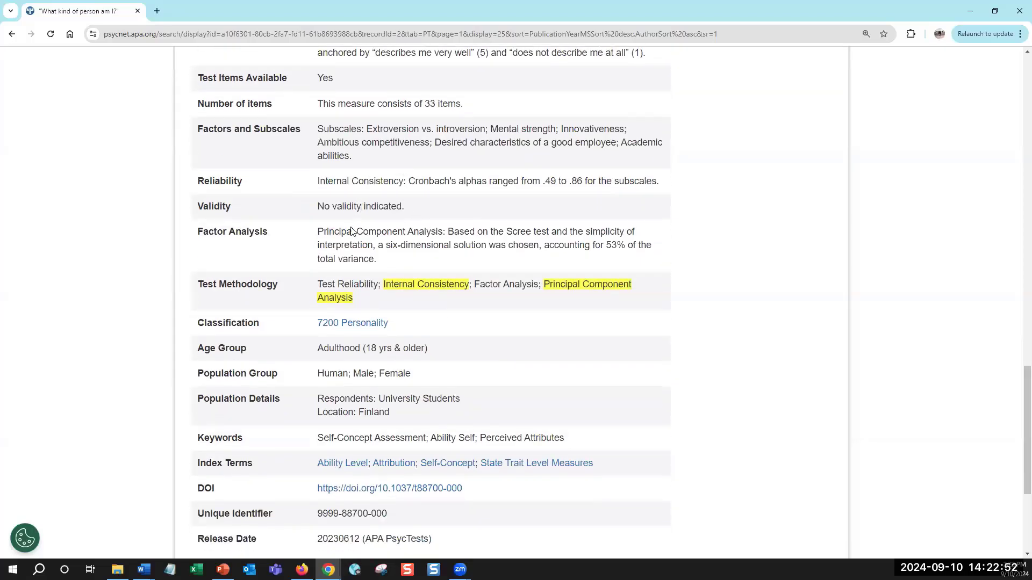
drag(407, 181, 308, 188)
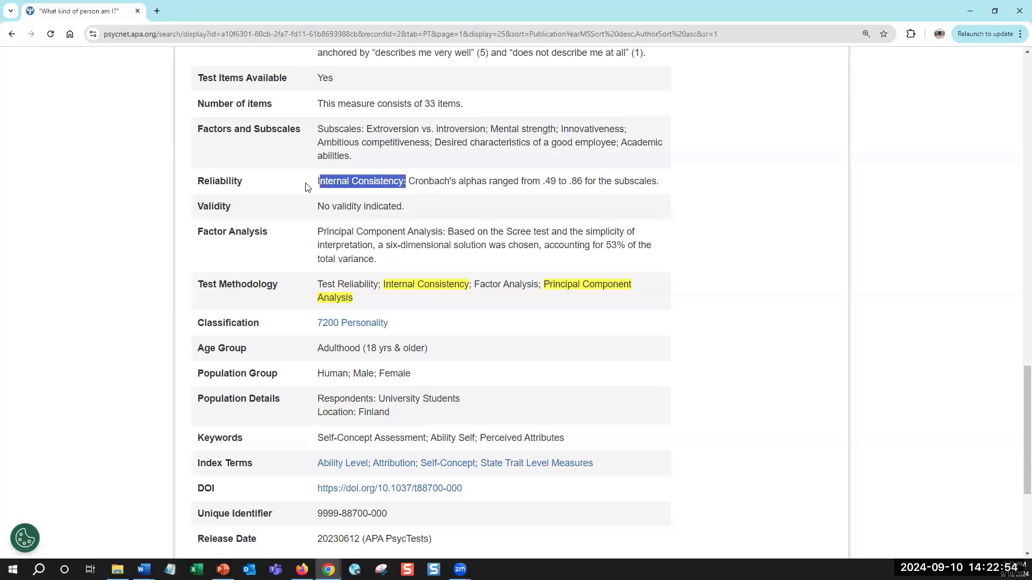
drag(446, 231, 311, 240)
click(306, 246)
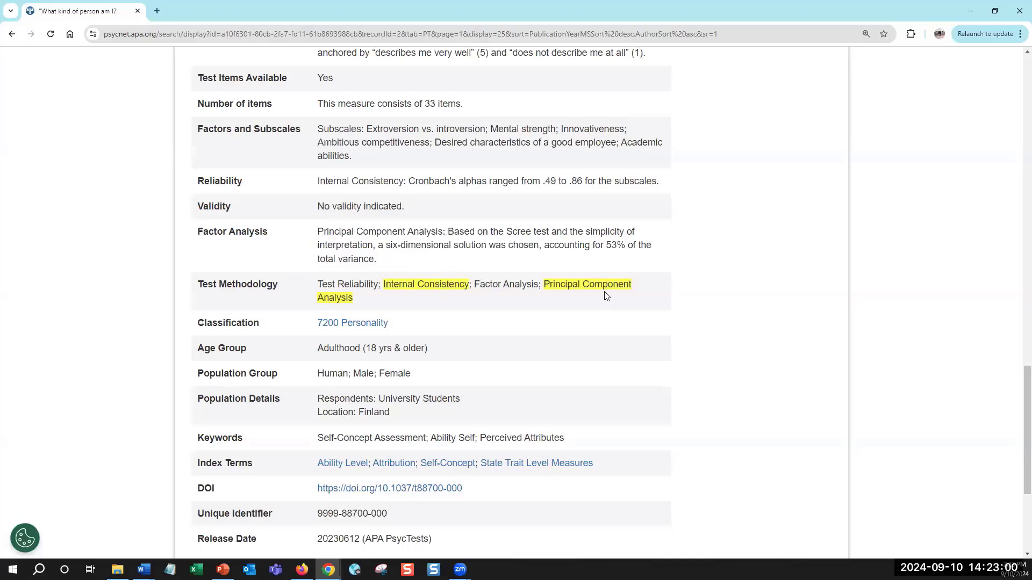
drag(279, 284, 200, 285)
click(281, 285)
scroll(289, 229, down, 2)
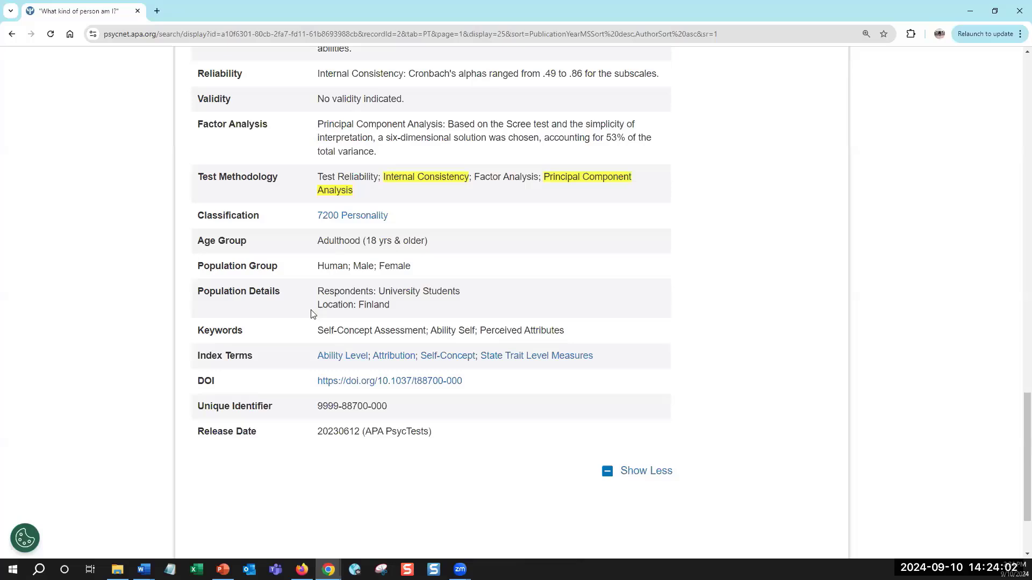
Return to the Permissions entry in the test profile and examine its usage terms.
scroll(330, 277, up, 3)
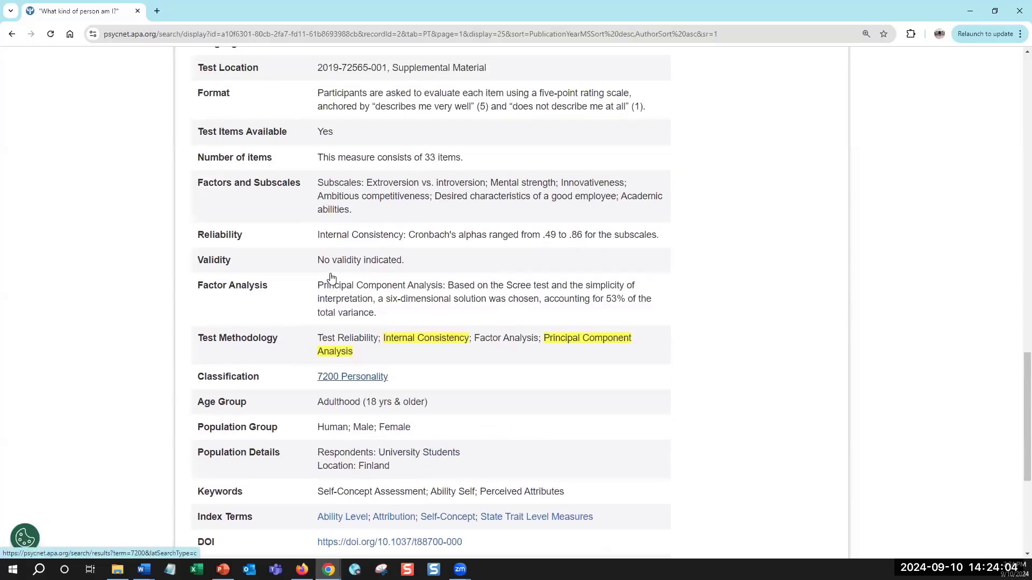
scroll(330, 276, up, 7)
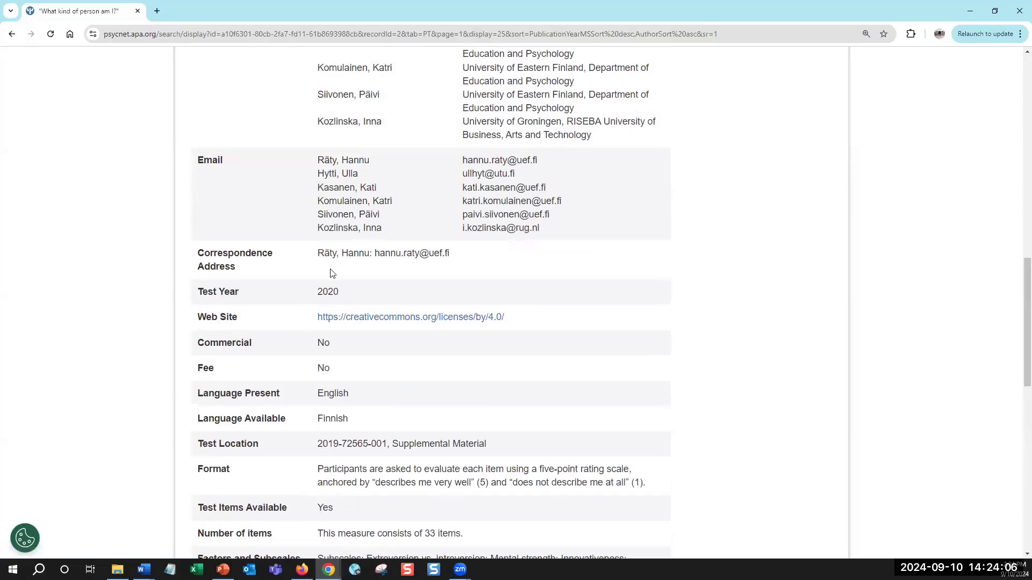
scroll(331, 274, up, 6)
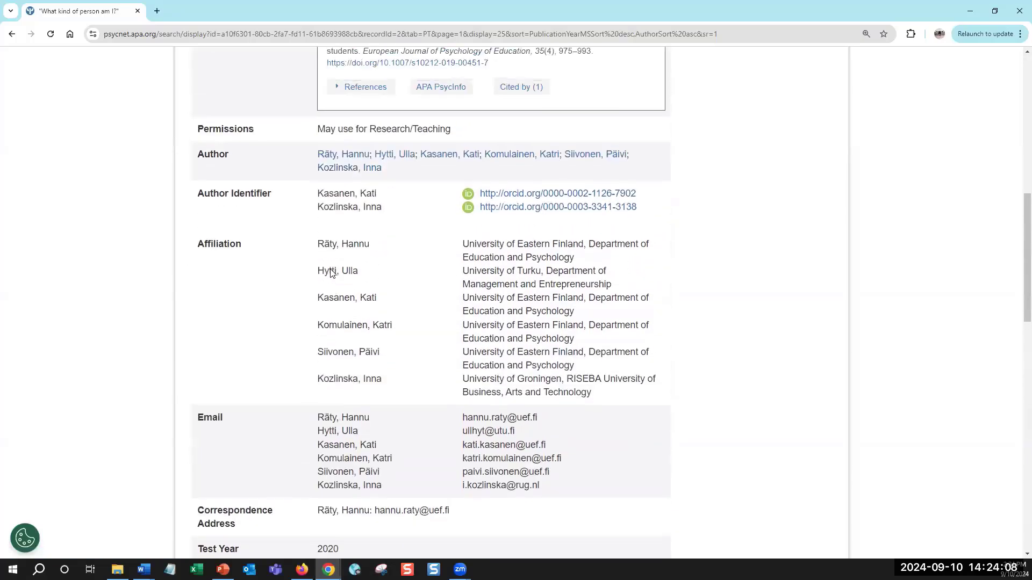
scroll(331, 275, up, 3)
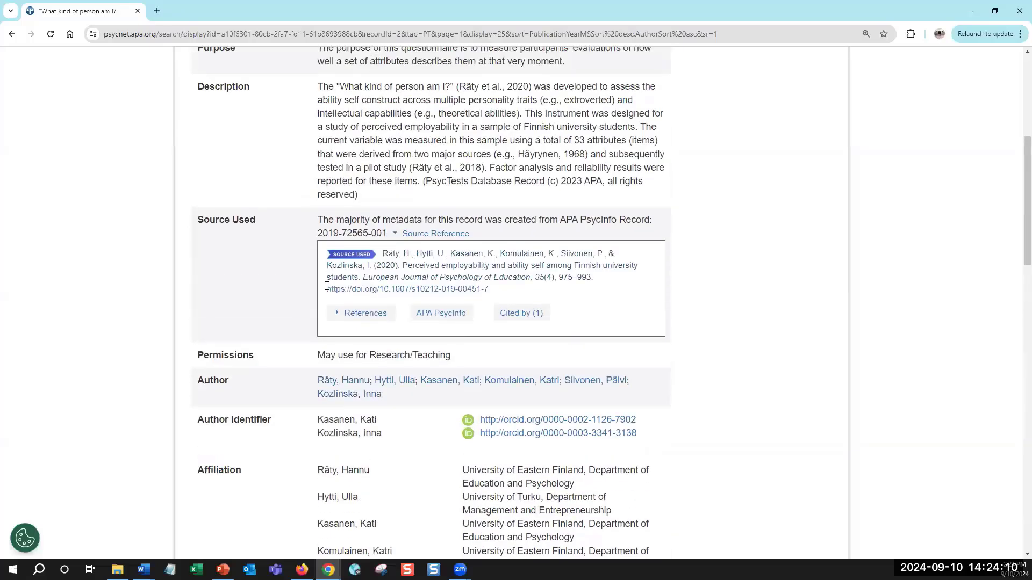
drag(452, 356, 317, 357)
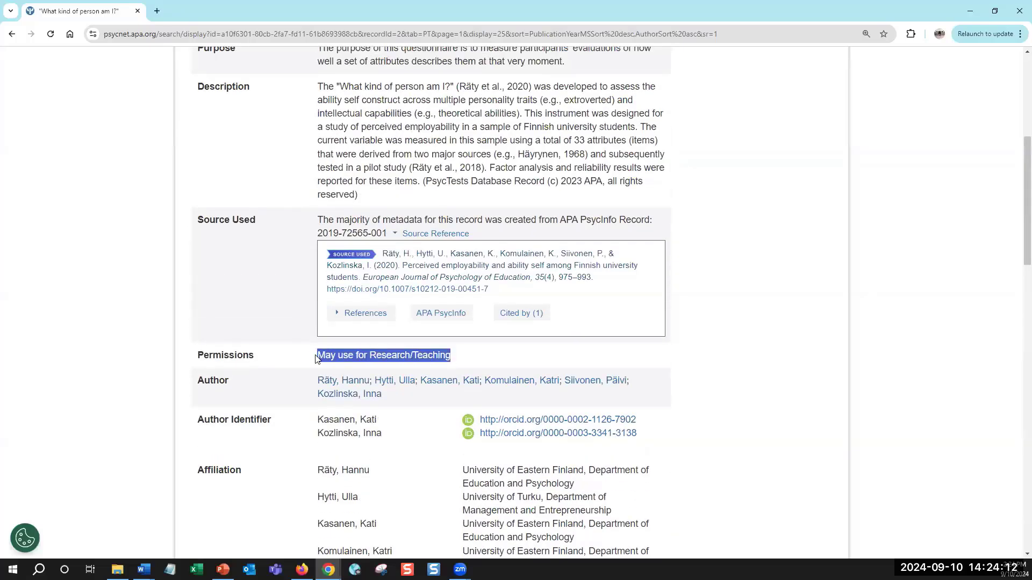
click(366, 355)
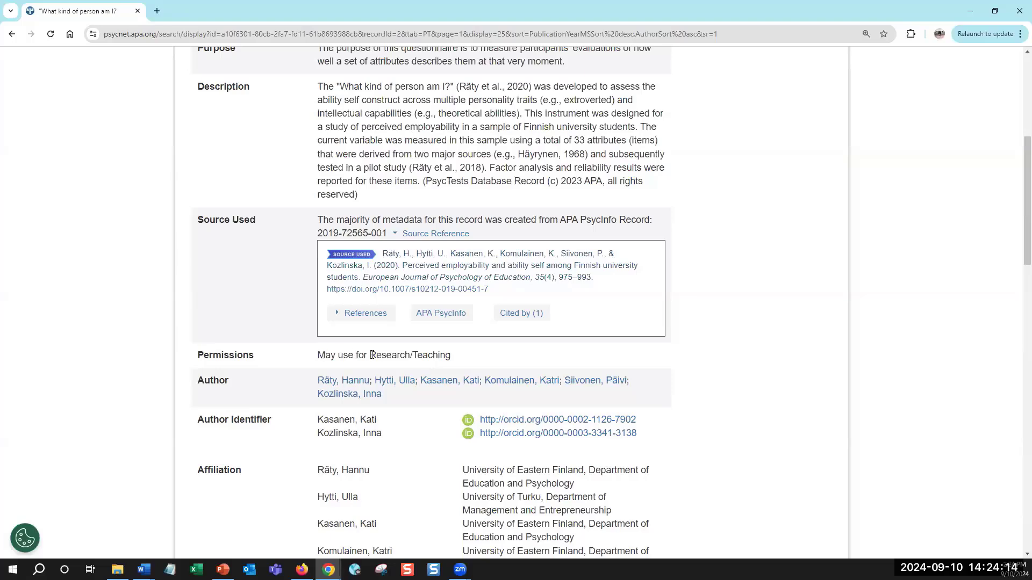
Open the test's PDF and examine the Permissions statement on its first page.
scroll(370, 355, up, 6)
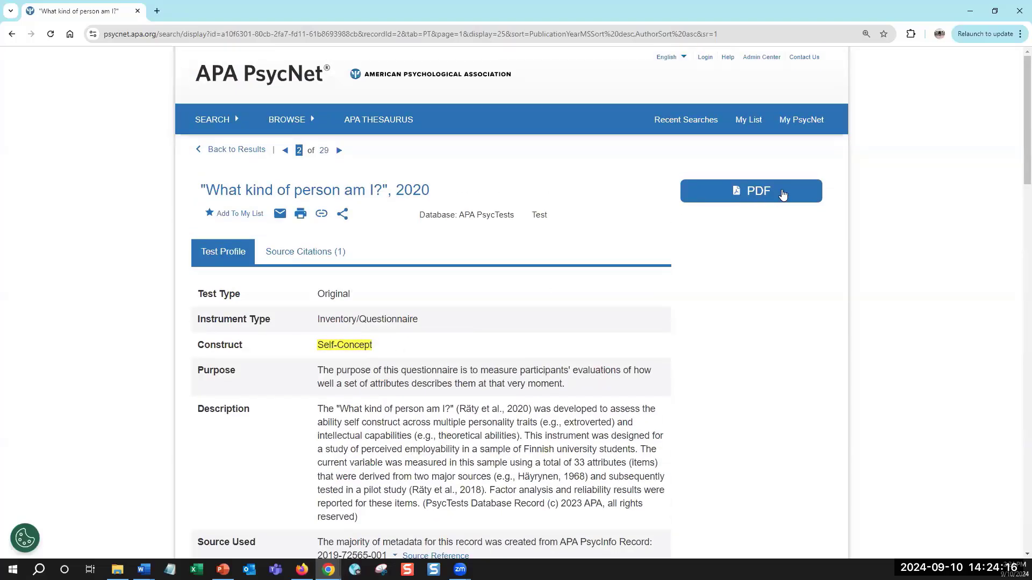
click(782, 194)
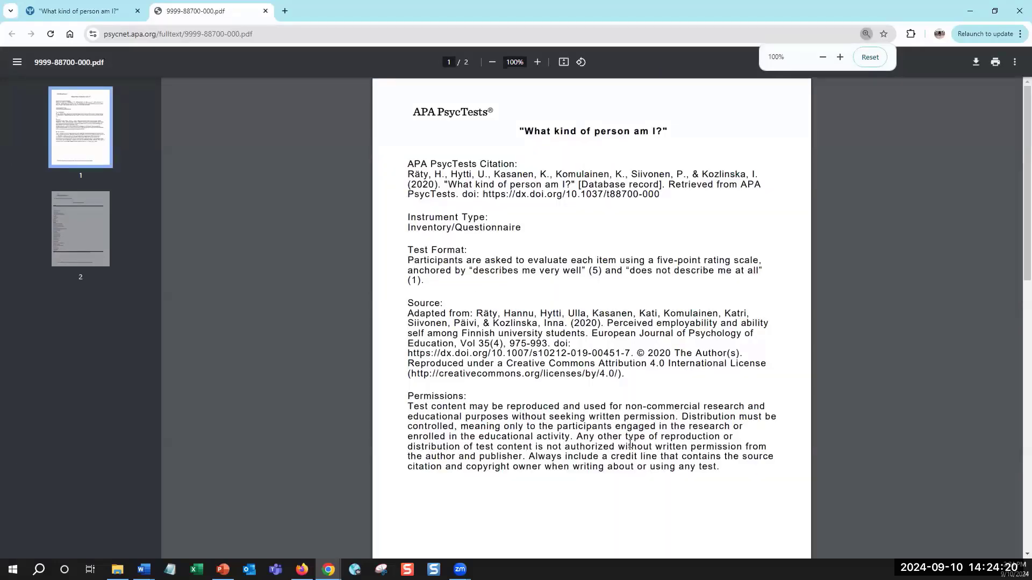
drag(720, 467, 385, 391)
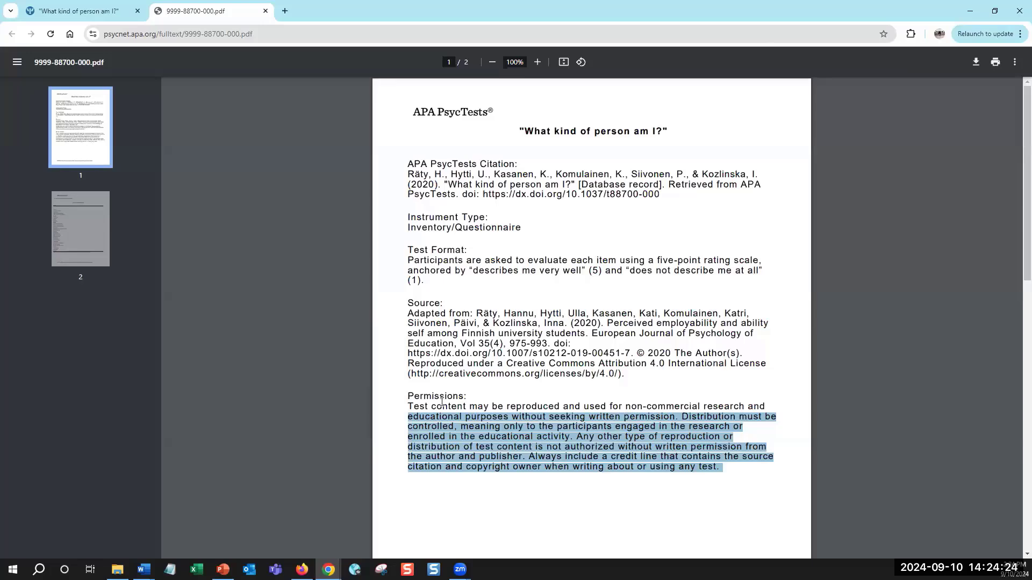
Go back to the search results, expand the Permissions filter, and check the permissions criterion in the search summary.
click(83, 11)
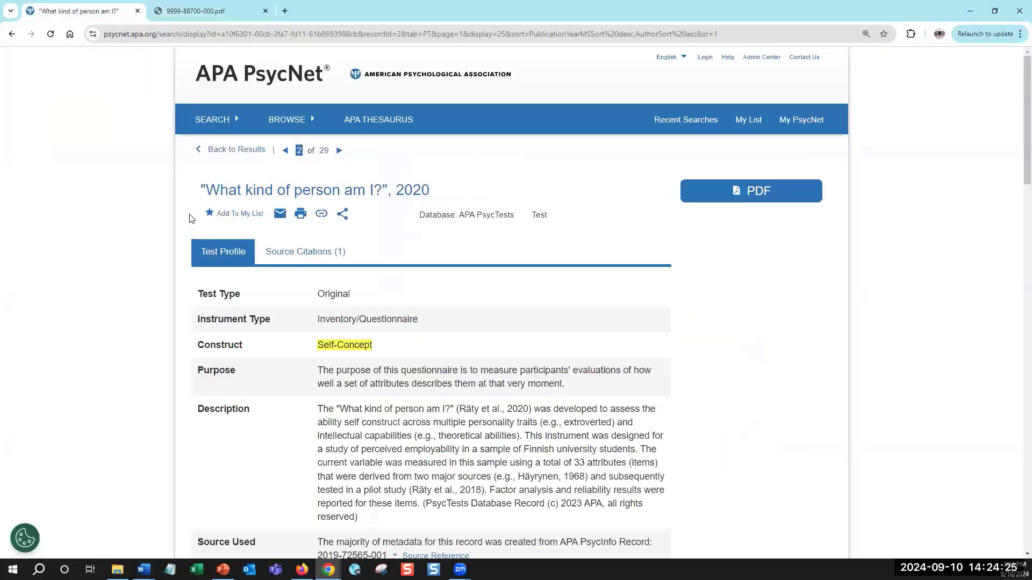
click(232, 151)
scroll(236, 235, down, 2)
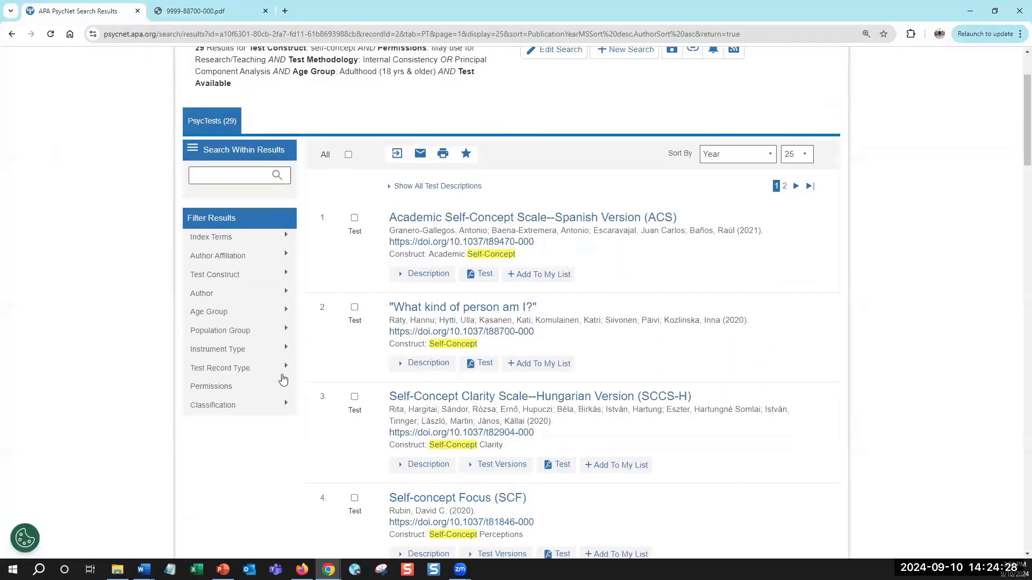
click(285, 385)
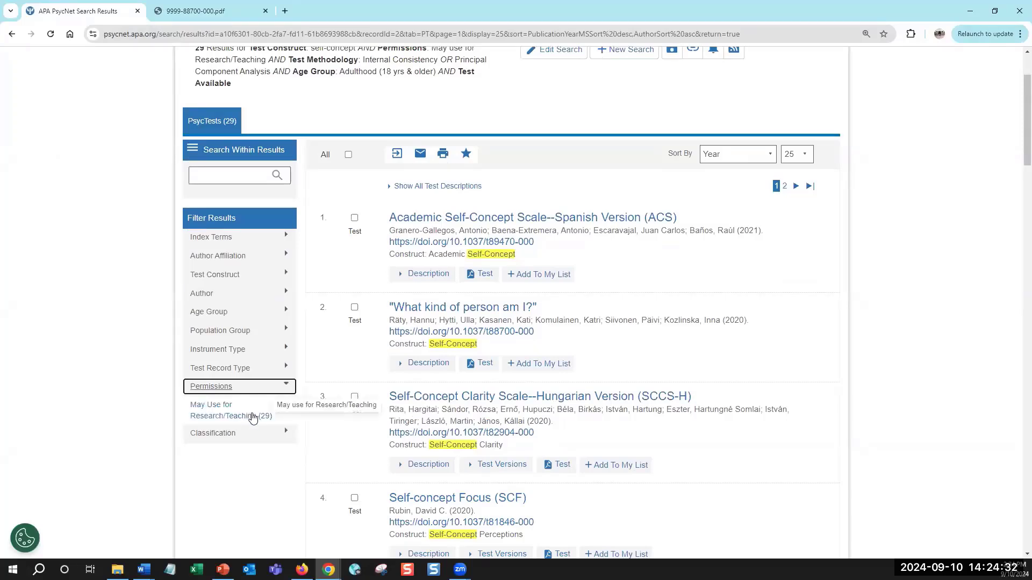
scroll(250, 416, up, 2)
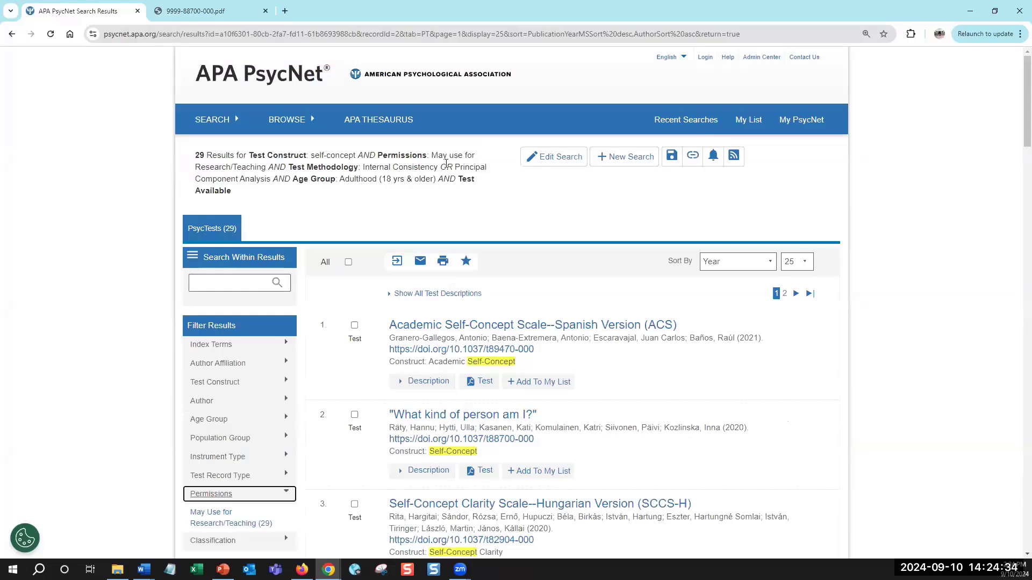
drag(430, 155, 268, 164)
click(300, 210)
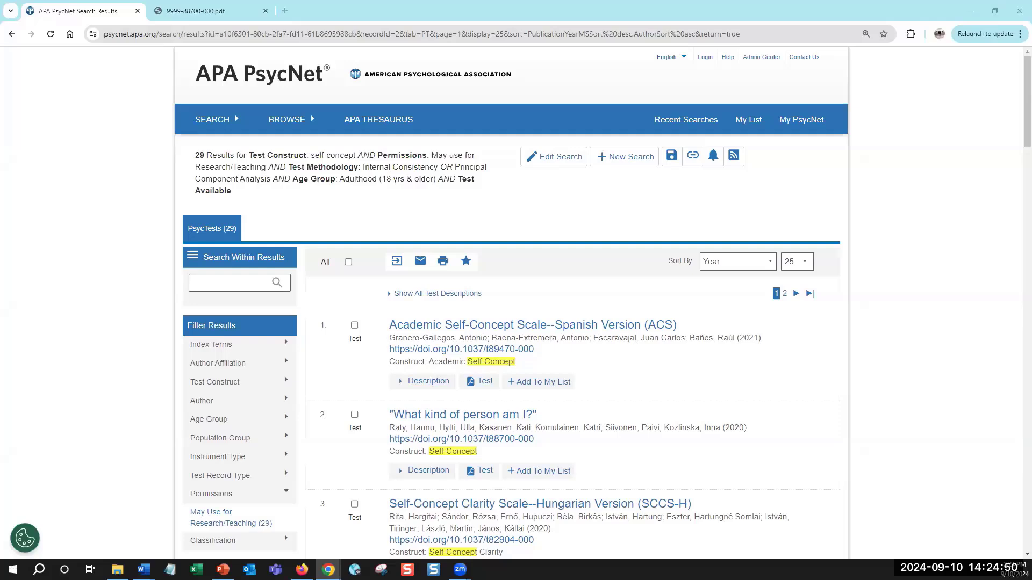
Switch to the PowerPoint presentation and start the slide show from the current slide.
key(alt+Tab)
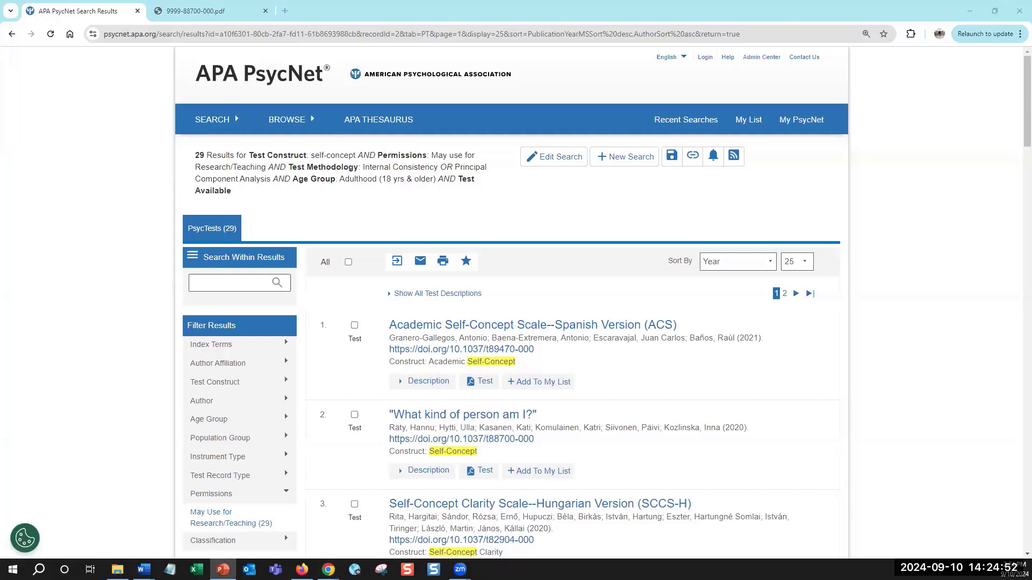
key(shift+F5)
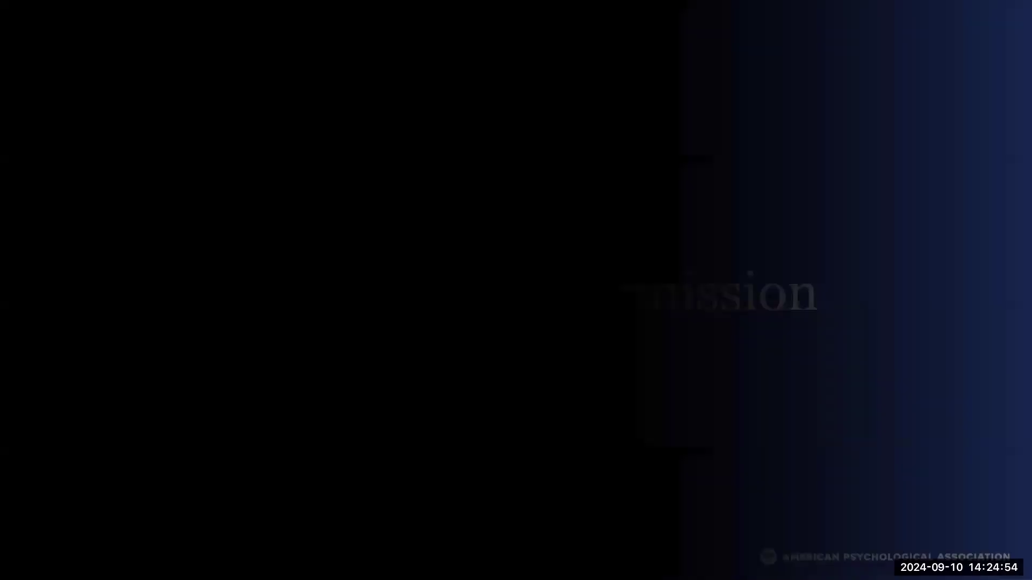